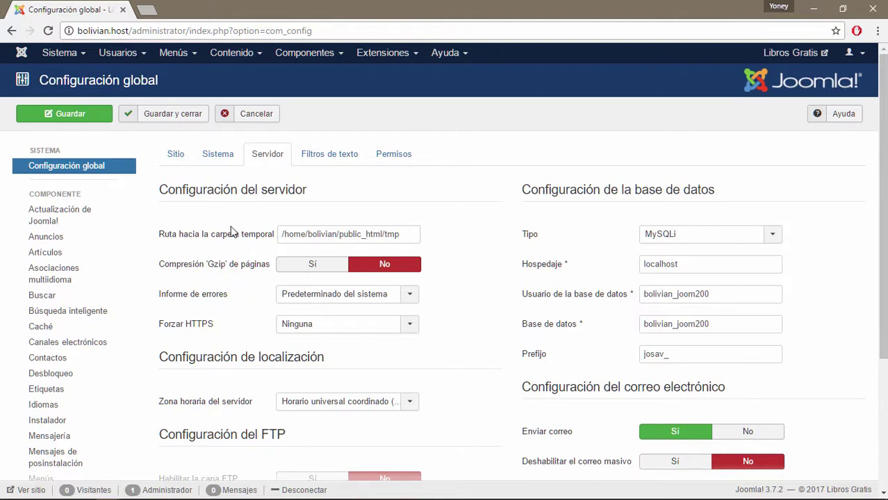
- Examine the temporary folder path and the neighbouring server configuration options, including Gzip page compression
{"action": "mouse_move", "coordinate": [166, 235]}
{"action": "left_click", "coordinate": [407, 234]}
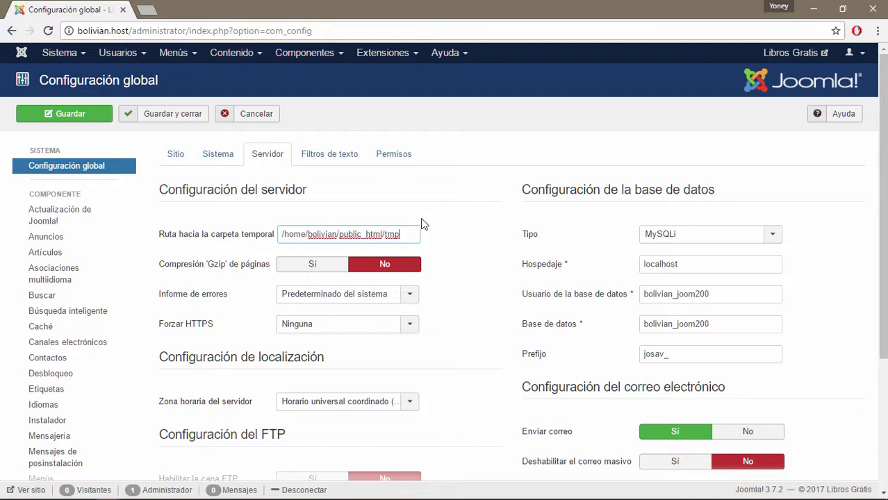
{"action": "mouse_move", "coordinate": [399, 234]}
{"action": "left_mouse_down"}
{"action": "mouse_move", "coordinate": [386, 234]}
{"action": "mouse_move", "coordinate": [413, 234]}
{"action": "mouse_move", "coordinate": [386, 237]}
{"action": "left_mouse_up"}
{"action": "left_click", "coordinate": [407, 234]}
{"action": "double_click", "coordinate": [390, 235]}
{"action": "left_click", "coordinate": [411, 234]}
{"action": "mouse_move", "coordinate": [198, 275]}
{"action": "mouse_move", "coordinate": [524, 268]}
{"action": "left_click", "coordinate": [94, 237]}
{"action": "scroll", "coordinate": [487, 269], "scroll_direction": "down", "scroll_amount": 3}
{"action": "mouse_move", "coordinate": [170, 197]}
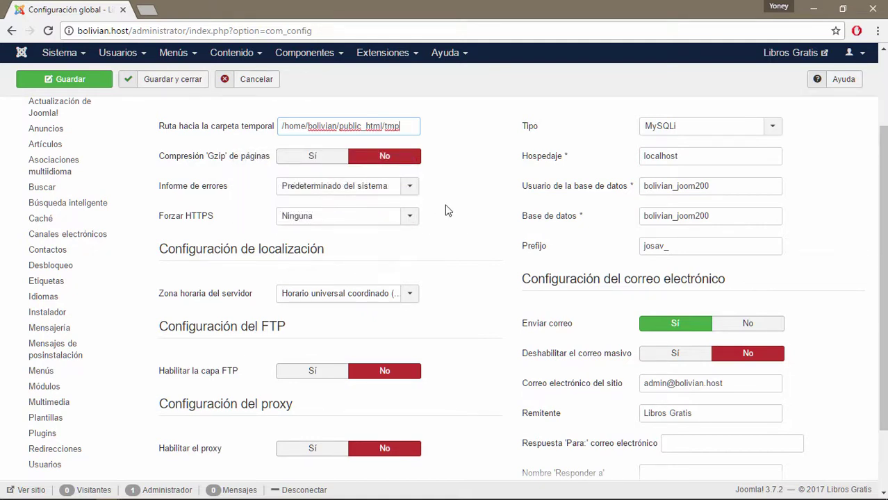
- Review the available error reporting levels in the server configuration, leaving the selection as it is
{"action": "left_click", "coordinate": [410, 185]}
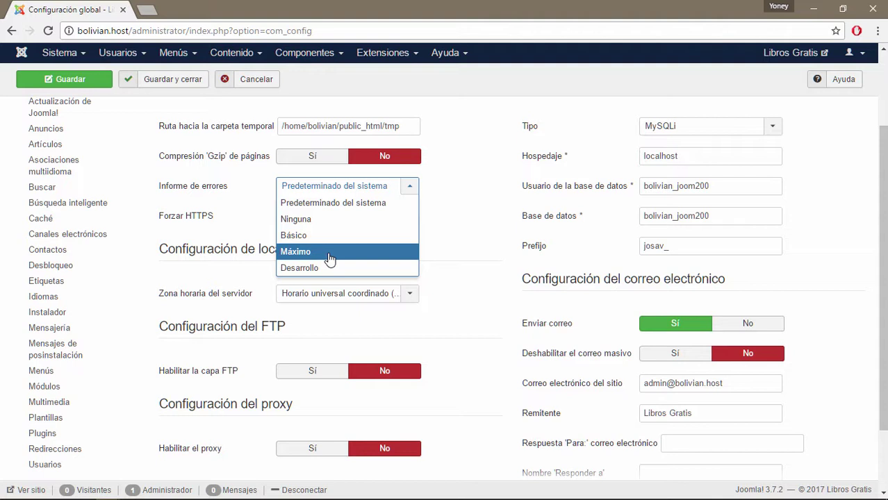
{"action": "left_click", "coordinate": [317, 292]}
{"action": "left_click", "coordinate": [348, 186]}
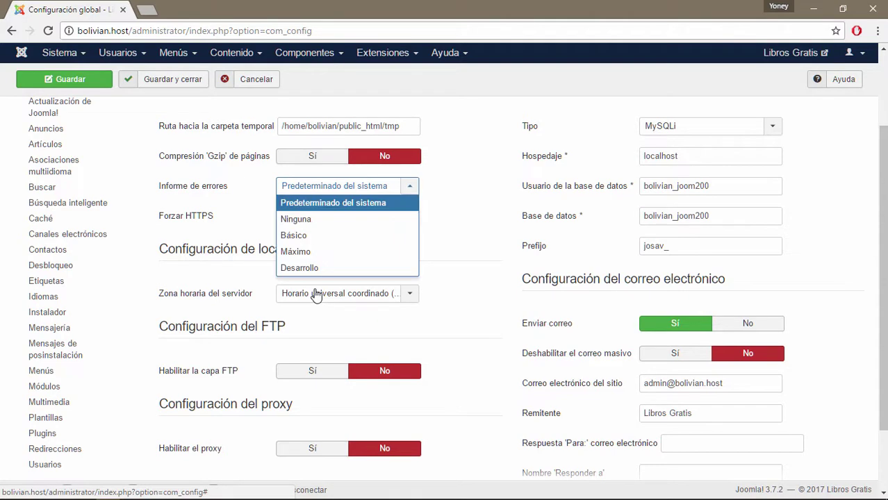
{"action": "left_click", "coordinate": [229, 226]}
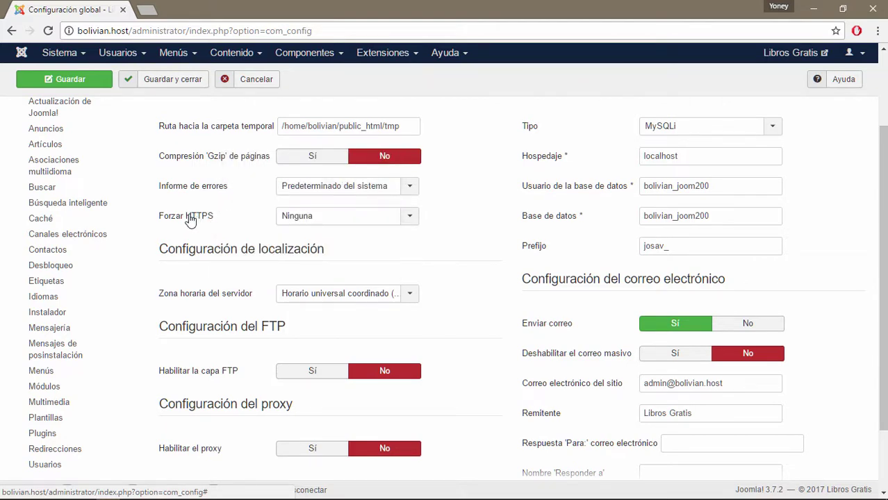
{"action": "left_click", "coordinate": [148, 9]}
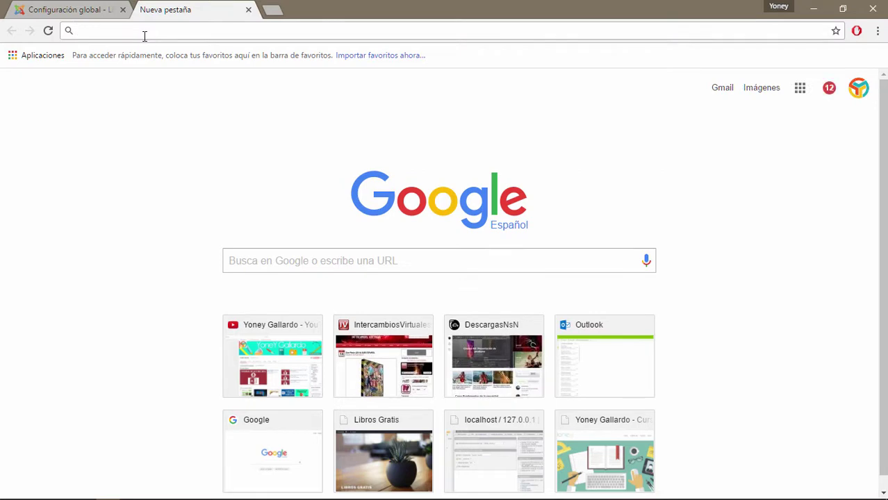
{"action": "type", "text": "httpsÑ"}
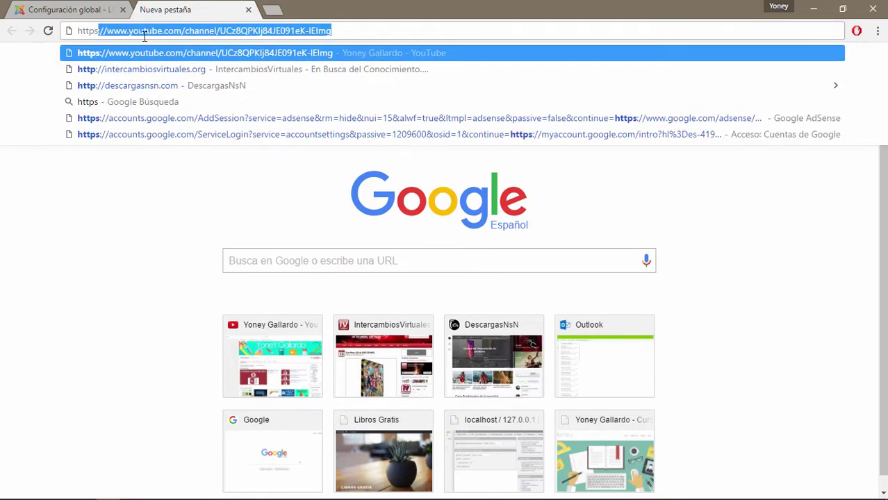
{"action": "key", "text": "BackSpace"}
{"action": "type", "text": "://"}
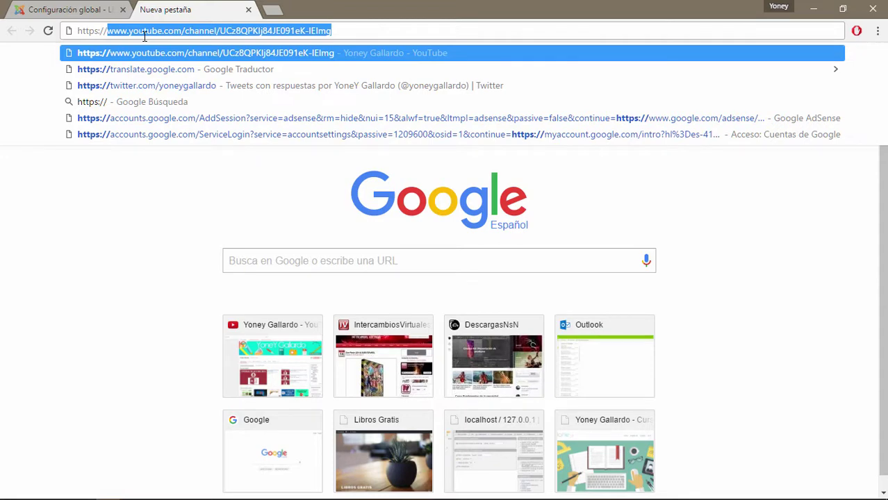
{"action": "type", "text": "bol"}
{"action": "key", "text": "Return"}
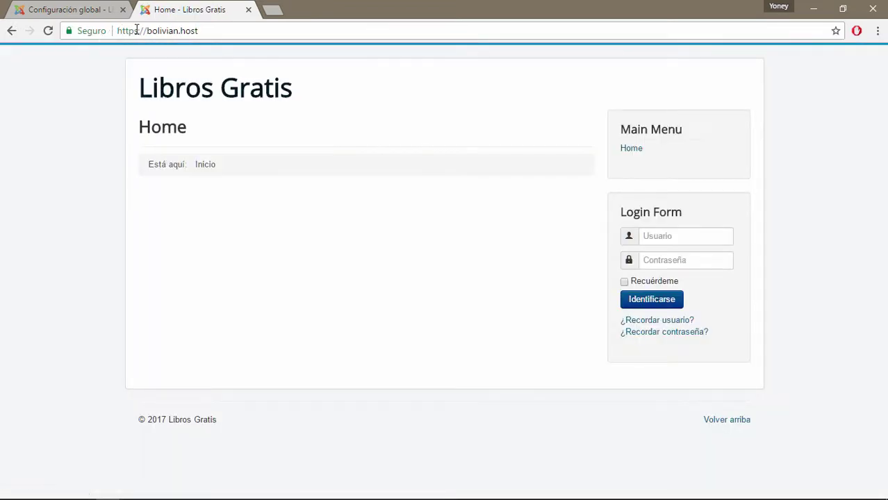
{"action": "left_click_drag", "start_coordinate": [139, 31], "coordinate": [116, 30]}
- Set Force HTTPS to "Todo el sitio" in the global configuration and compare with the HTTPS address of the public site
{"action": "left_click", "coordinate": [75, 10]}
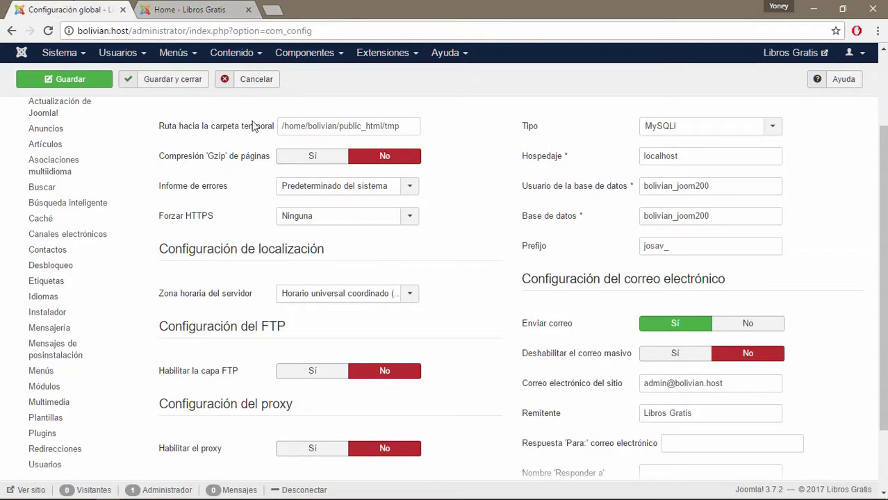
{"action": "left_click", "coordinate": [409, 216]}
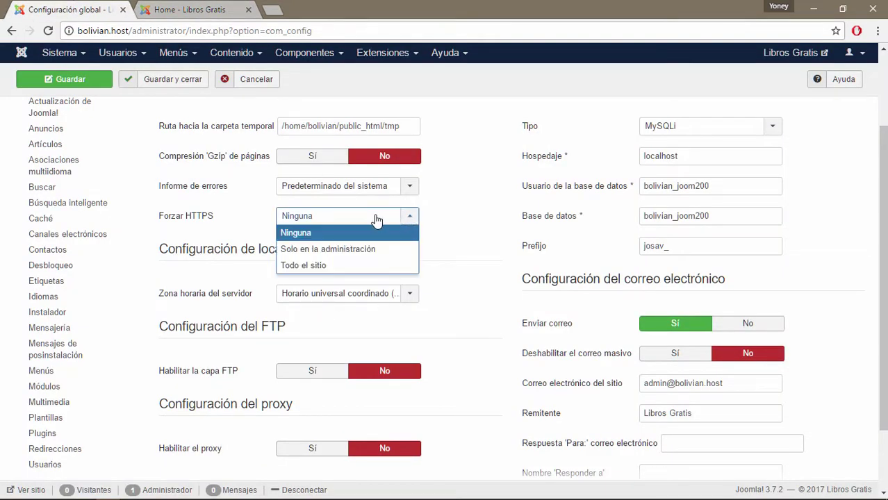
{"action": "left_click", "coordinate": [304, 267]}
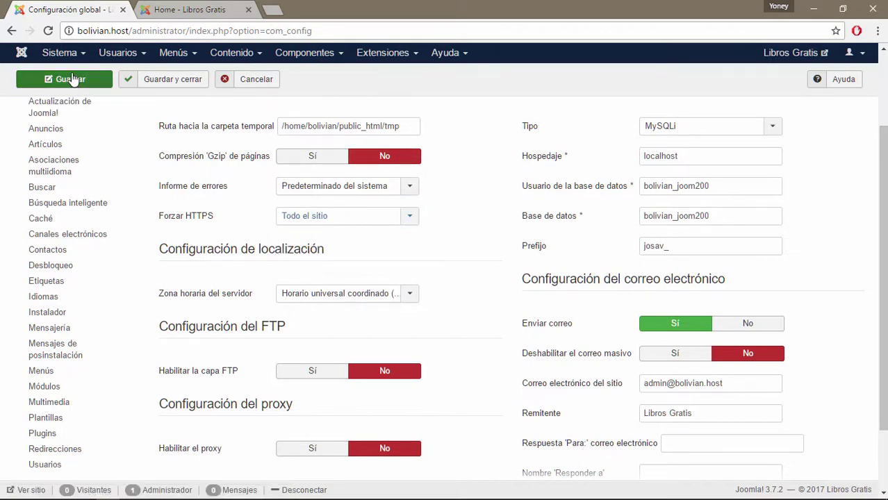
{"action": "left_click", "coordinate": [195, 9]}
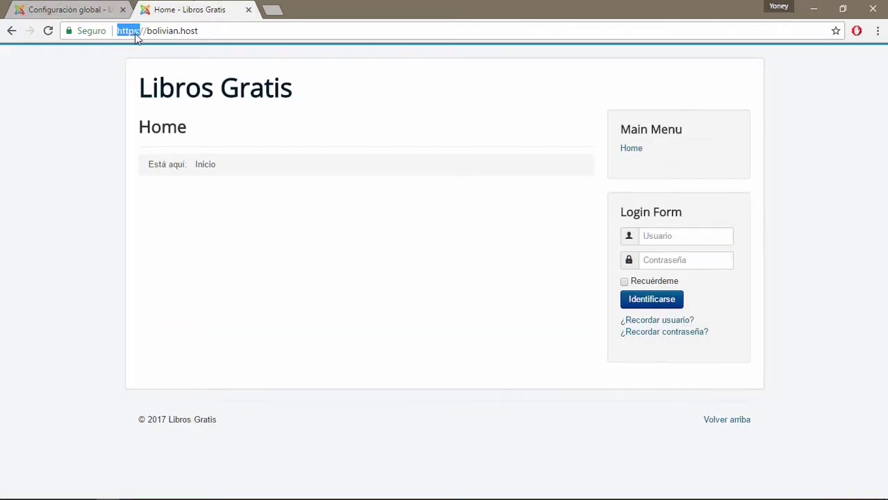
{"action": "left_click", "coordinate": [84, 9]}
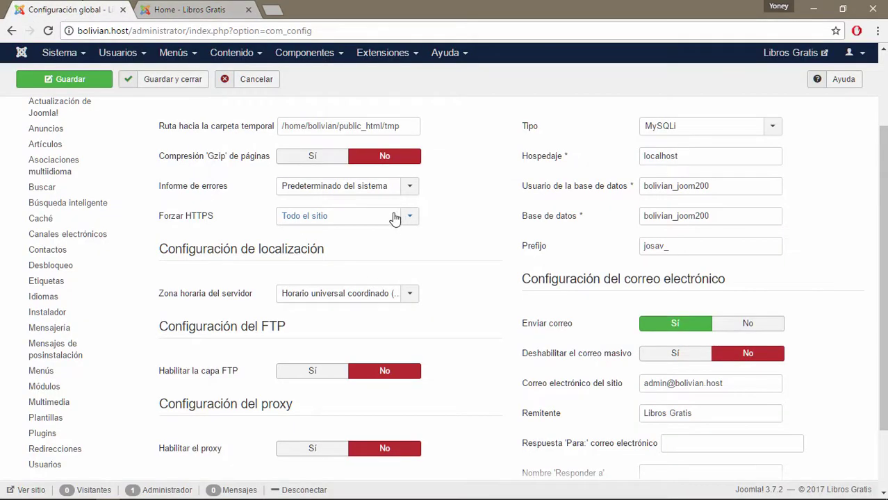
{"action": "left_click", "coordinate": [215, 7]}
{"action": "left_click", "coordinate": [80, 7]}
- Return Force HTTPS to "Ninguna" after checking its options against the public site's address
{"action": "left_click", "coordinate": [408, 216]}
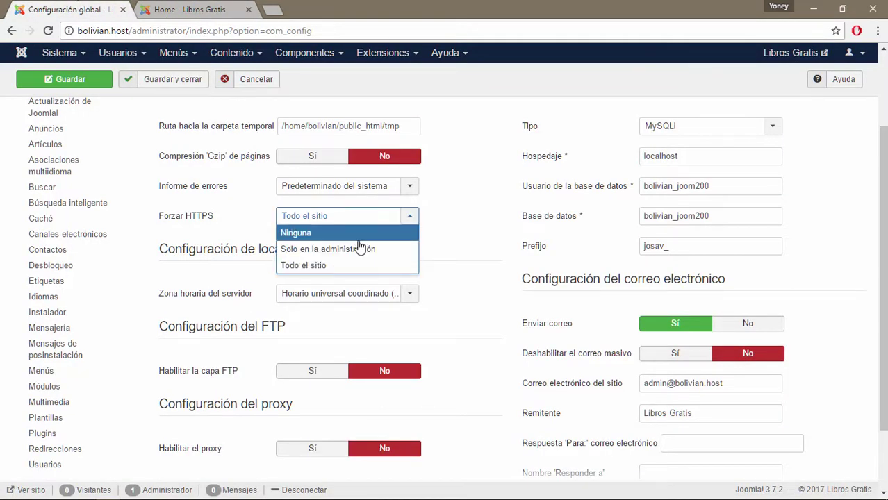
{"action": "left_click", "coordinate": [480, 228]}
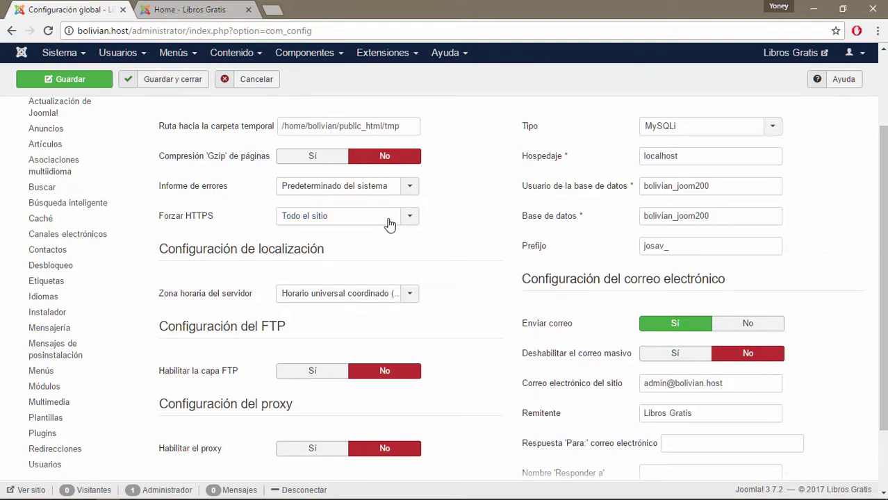
{"action": "left_click", "coordinate": [347, 221]}
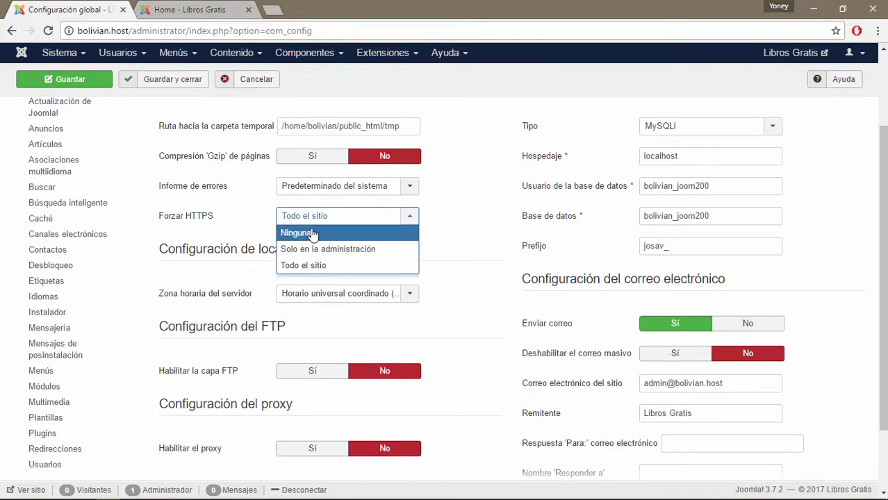
{"action": "left_click", "coordinate": [193, 8]}
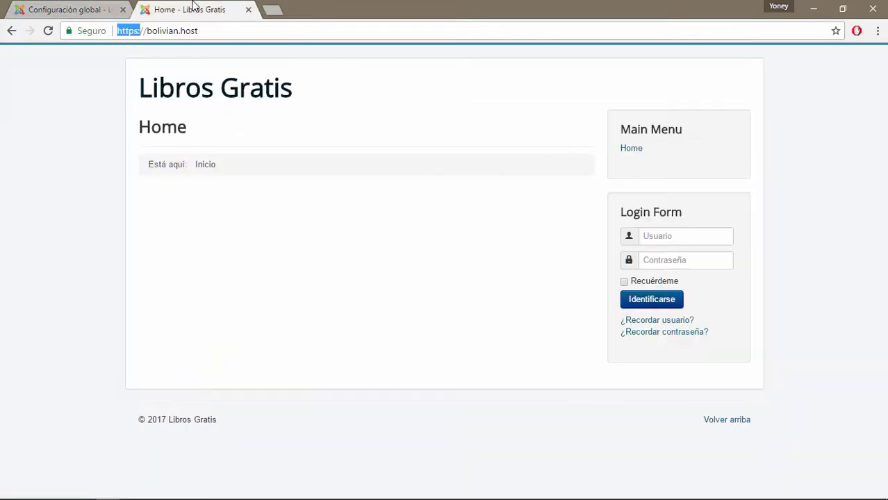
{"action": "left_click", "coordinate": [144, 31]}
{"action": "left_click", "coordinate": [81, 7]}
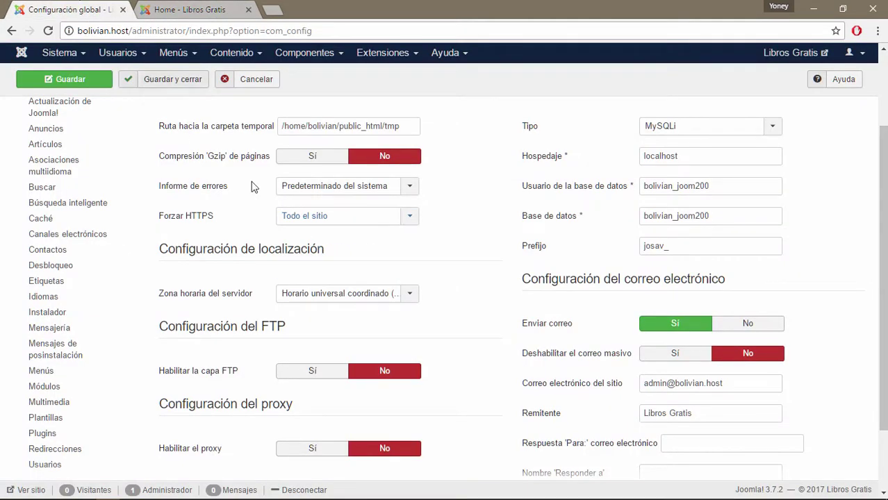
{"action": "left_click", "coordinate": [395, 221]}
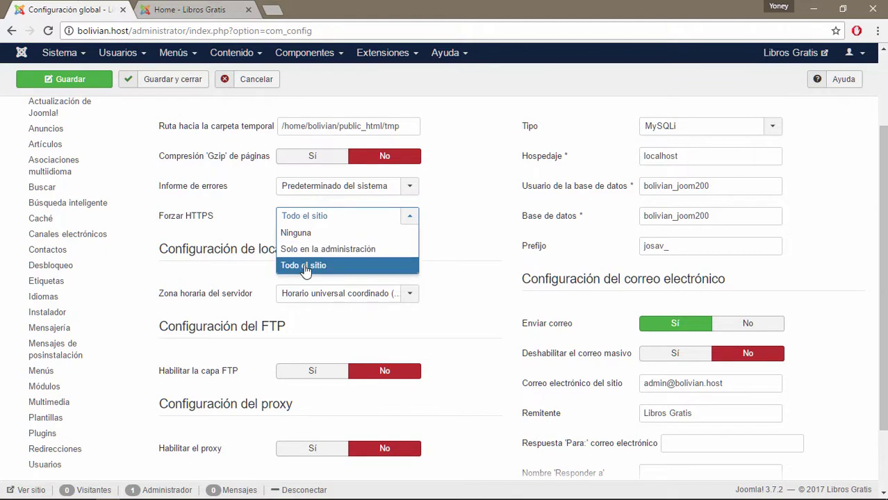
{"action": "left_click", "coordinate": [306, 234]}
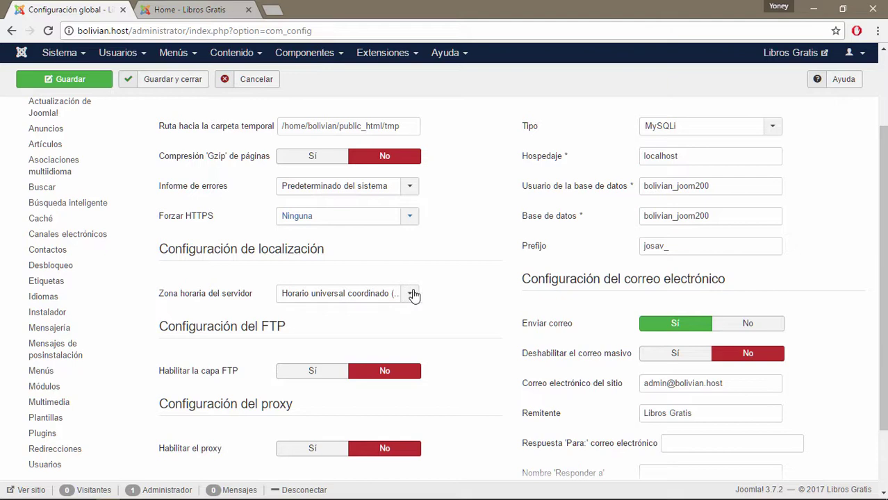
- Find Mexico City by searching for "mexi" and set it as the server time zone
{"action": "scroll", "coordinate": [497, 279], "scroll_direction": "down", "scroll_amount": 2}
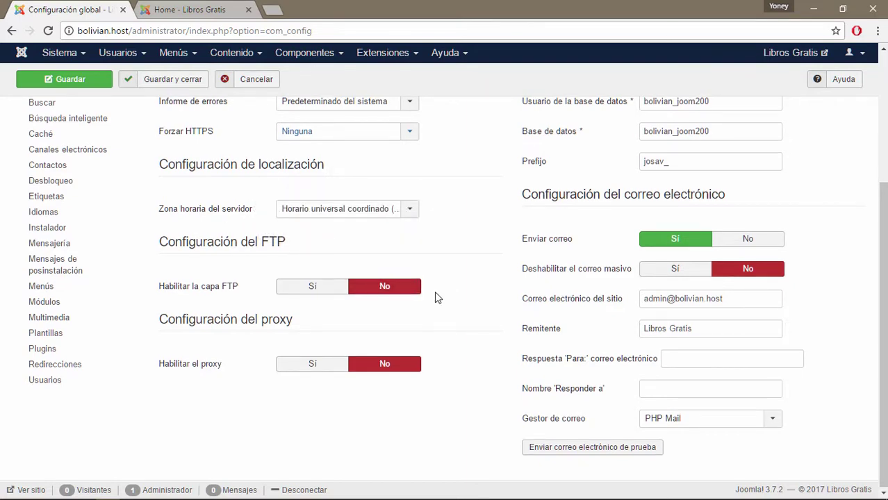
{"action": "scroll", "coordinate": [436, 294], "scroll_direction": "up", "scroll_amount": 5}
{"action": "scroll", "coordinate": [347, 208], "scroll_direction": "down", "scroll_amount": 5}
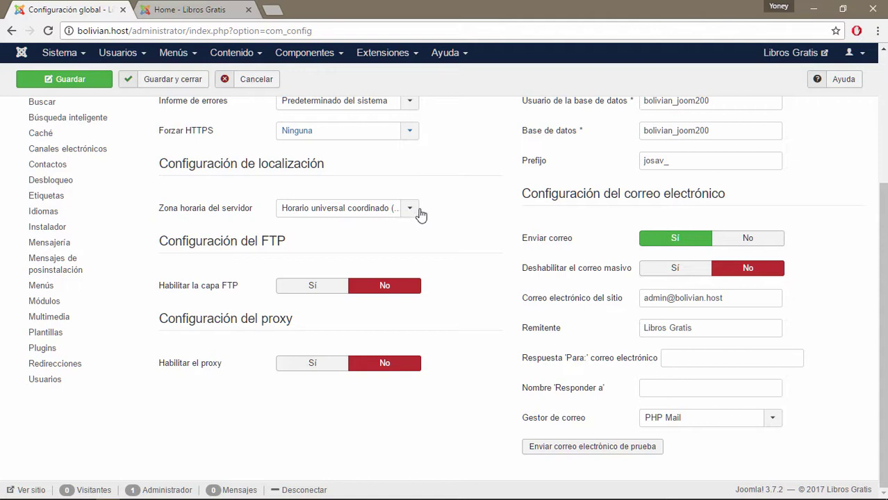
{"action": "left_click", "coordinate": [416, 211]}
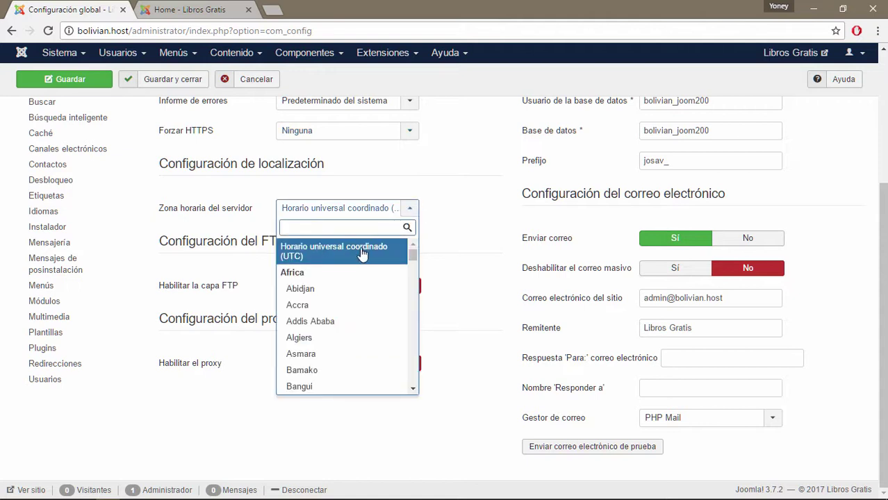
{"action": "left_click", "coordinate": [486, 212]}
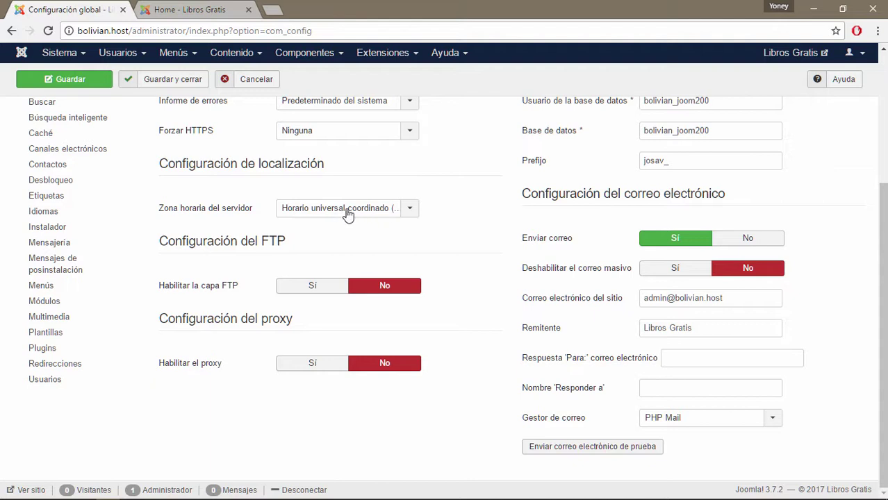
{"action": "left_click", "coordinate": [413, 218]}
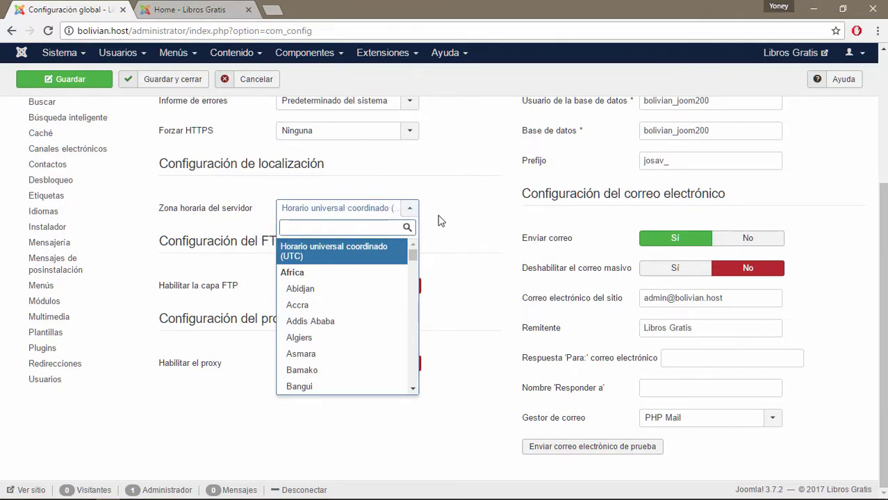
{"action": "scroll", "coordinate": [363, 302], "scroll_direction": "down", "scroll_amount": 3}
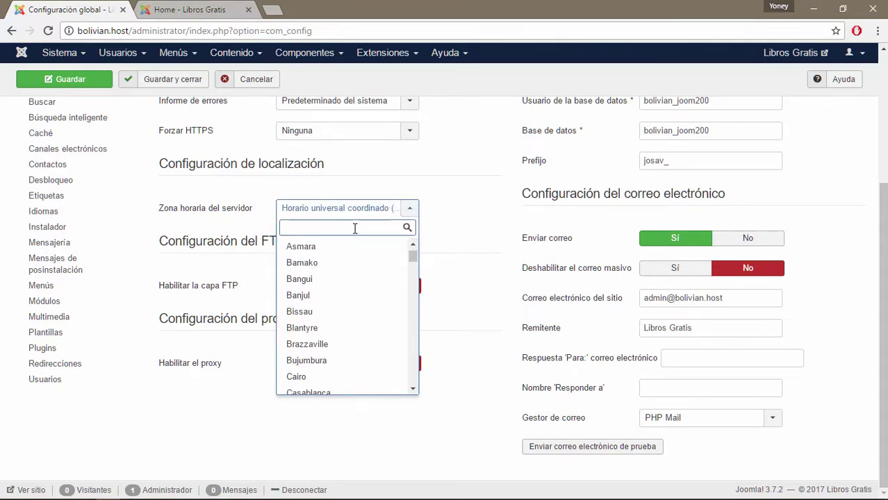
{"action": "type", "text": "mexi"}
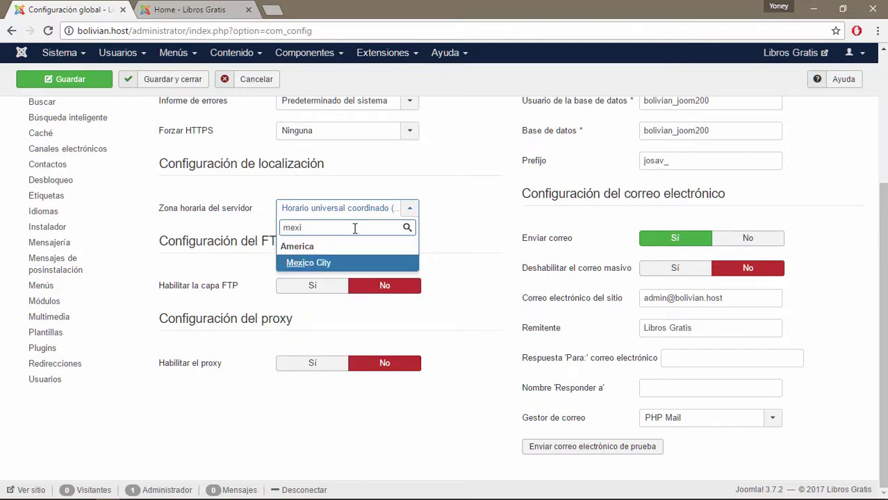
{"action": "left_click", "coordinate": [321, 264]}
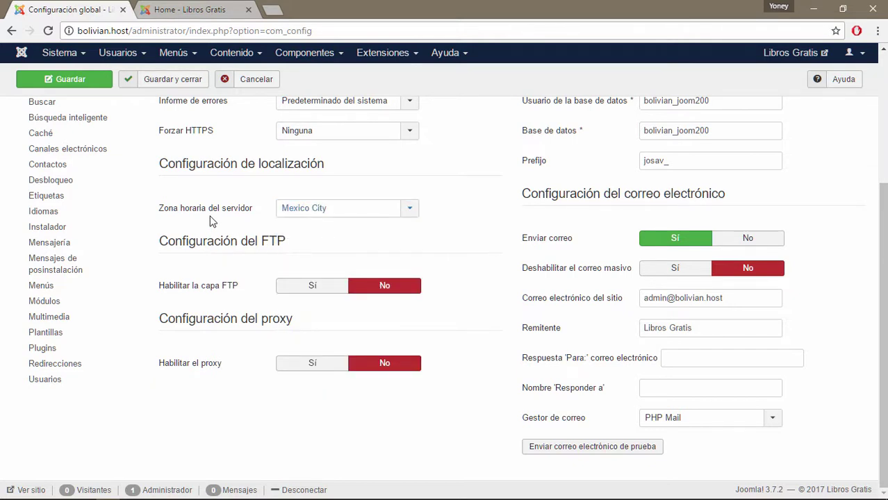
- View the public site, then set the server time zone back to "Horario universal coordinado (UTC)"
{"action": "left_click", "coordinate": [194, 8]}
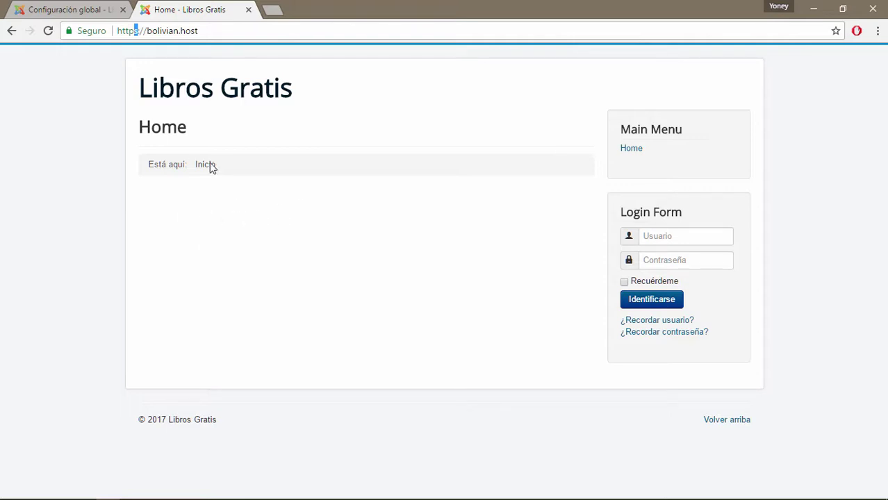
{"action": "left_click", "coordinate": [89, 9]}
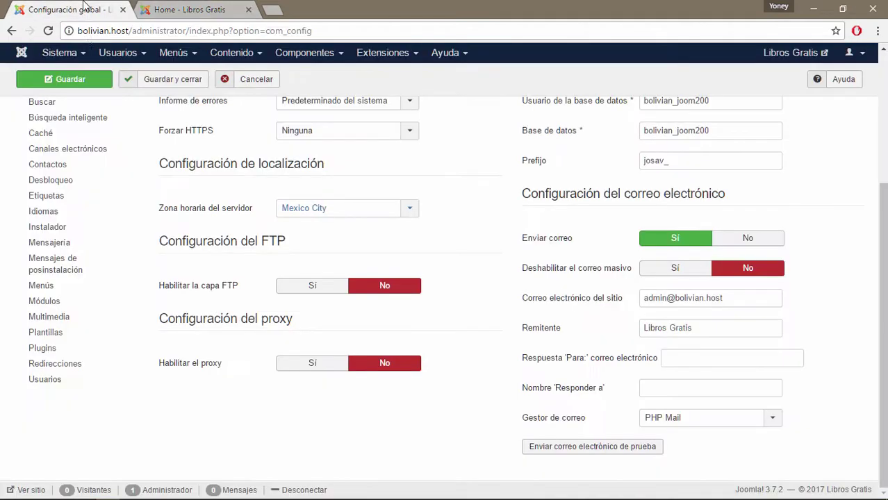
{"action": "left_click", "coordinate": [403, 209]}
{"action": "scroll", "coordinate": [373, 271], "scroll_direction": "up", "scroll_amount": 15}
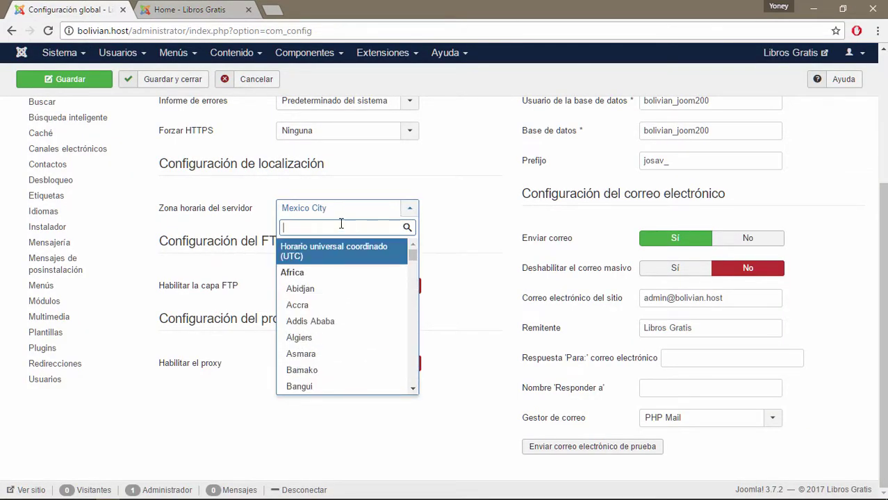
{"action": "left_click", "coordinate": [312, 252]}
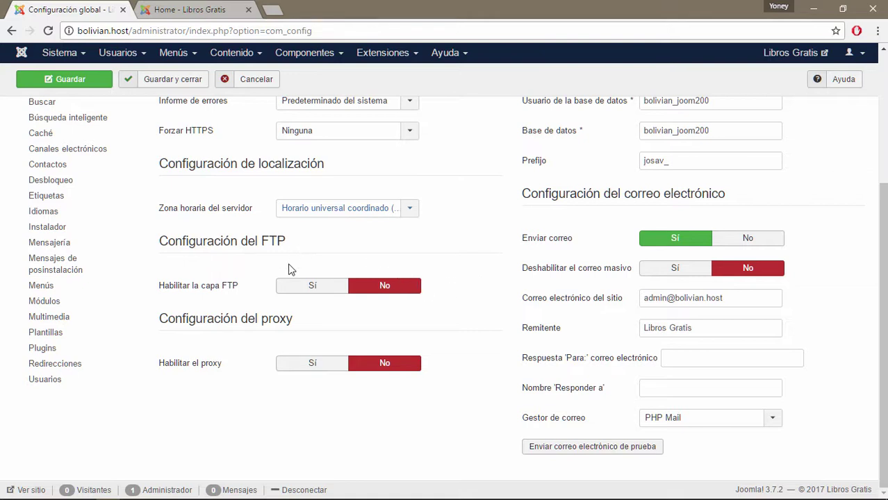
- Check the FTP layer's help text, then open bolivian.host/cpanel in the public site's tab and log in with the account password
{"action": "mouse_move", "coordinate": [229, 289]}
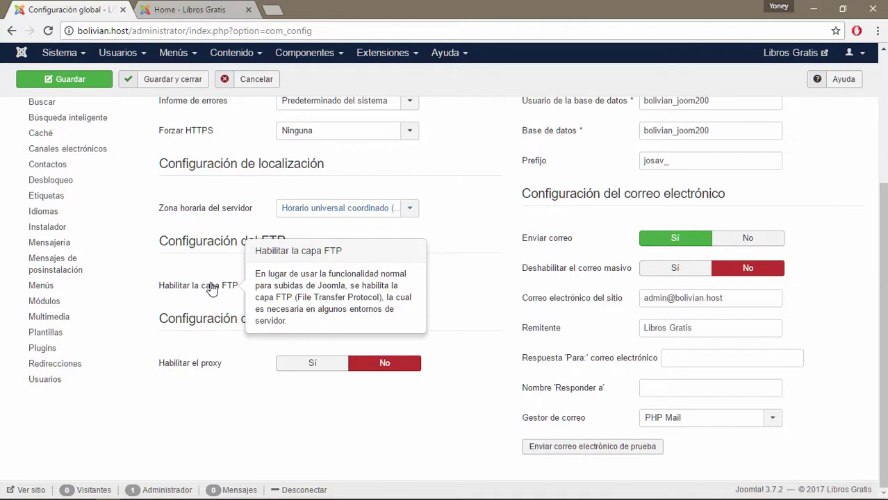
{"action": "left_click", "coordinate": [205, 9]}
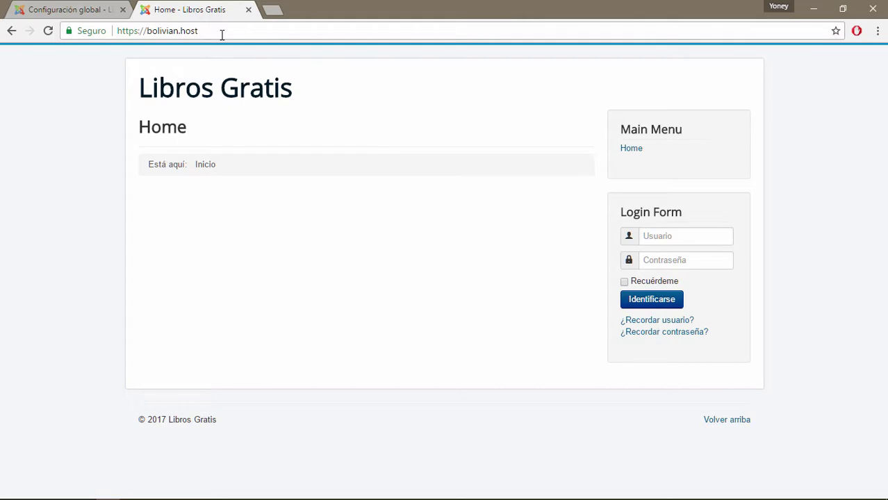
{"action": "type", "text": "/c"}
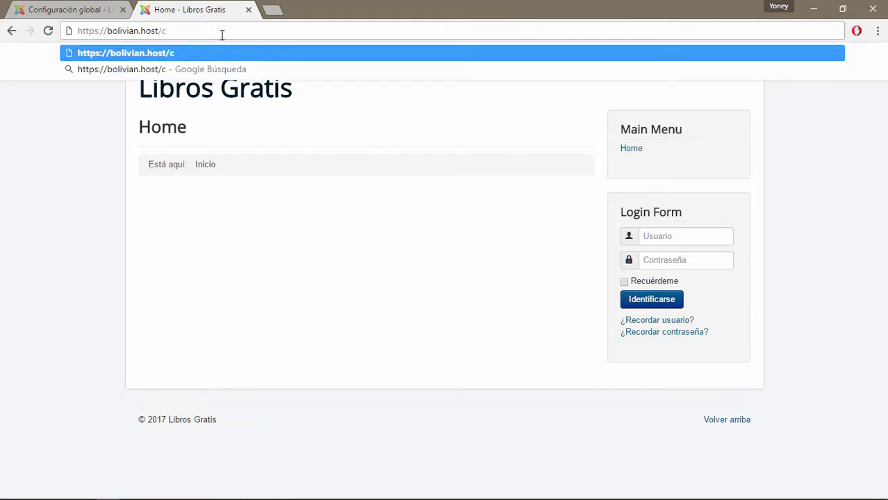
{"action": "type", "text": "panel"}
{"action": "key", "text": "Return"}
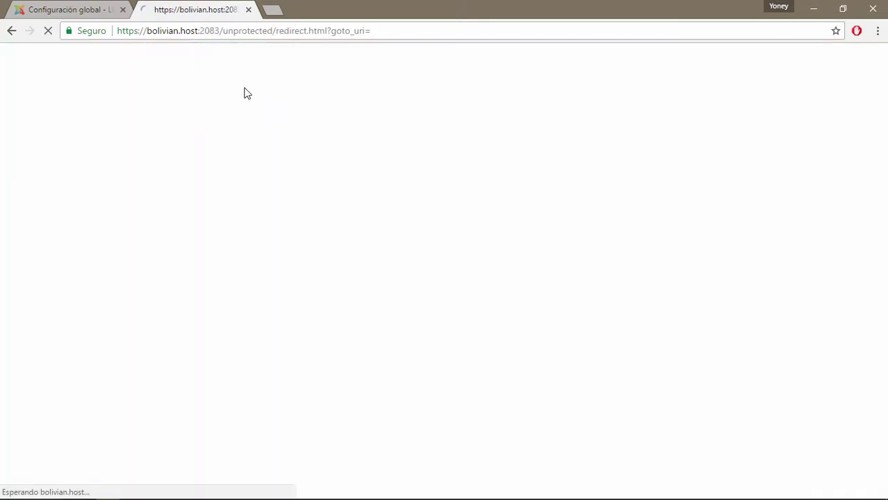
{"action": "left_click", "coordinate": [386, 279]}
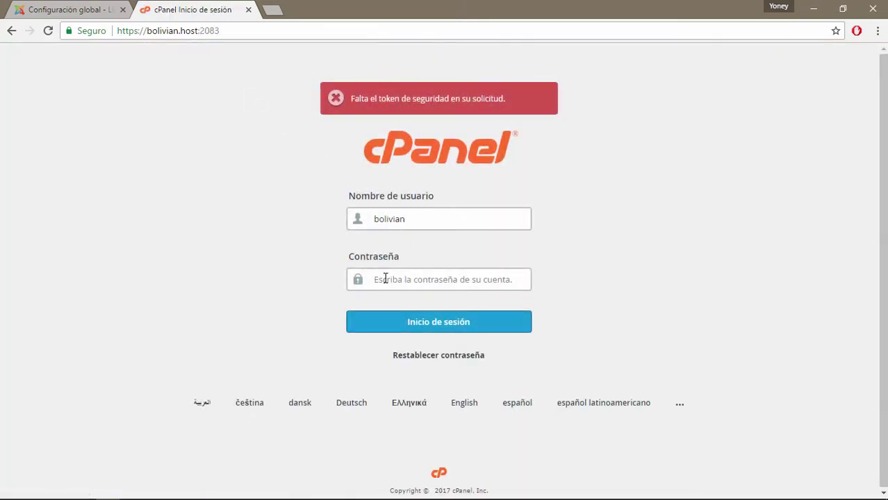
{"action": "type", "text": "••"}
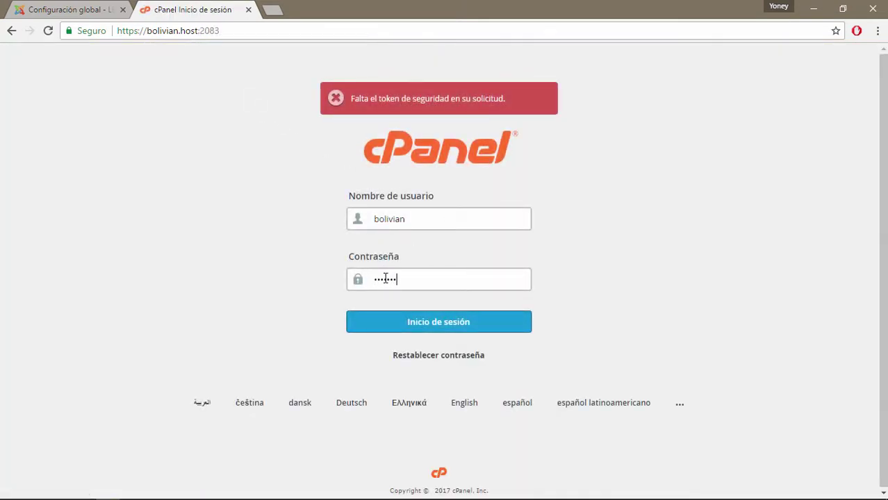
{"action": "key", "text": "Return"}
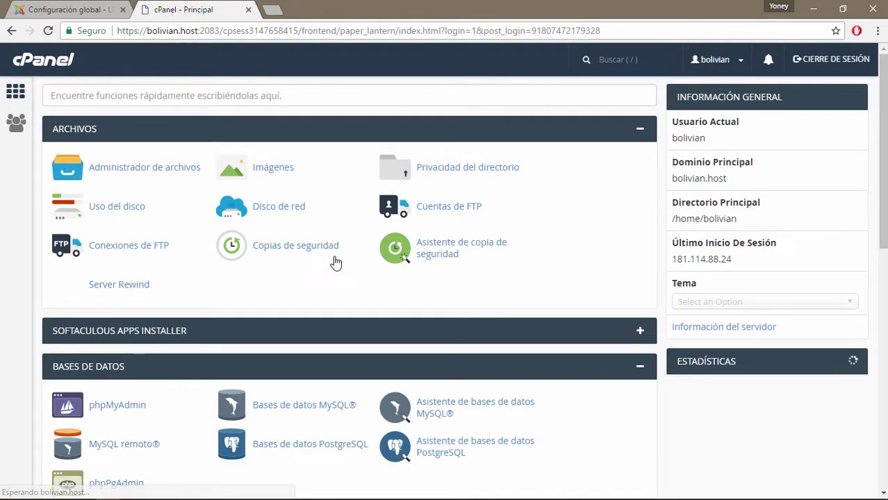
- Collapse the databases section in cPanel, review the FTP accounts page, and return to the main page
{"action": "left_click", "coordinate": [640, 370]}
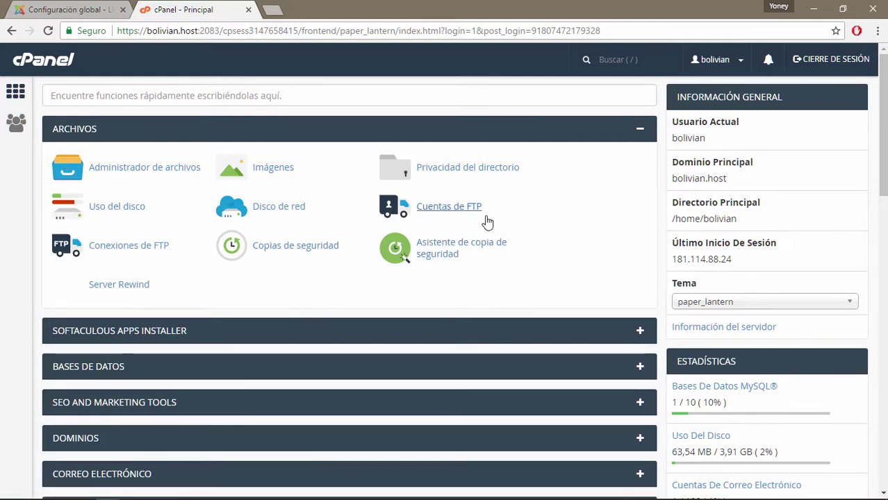
{"action": "left_click", "coordinate": [449, 208]}
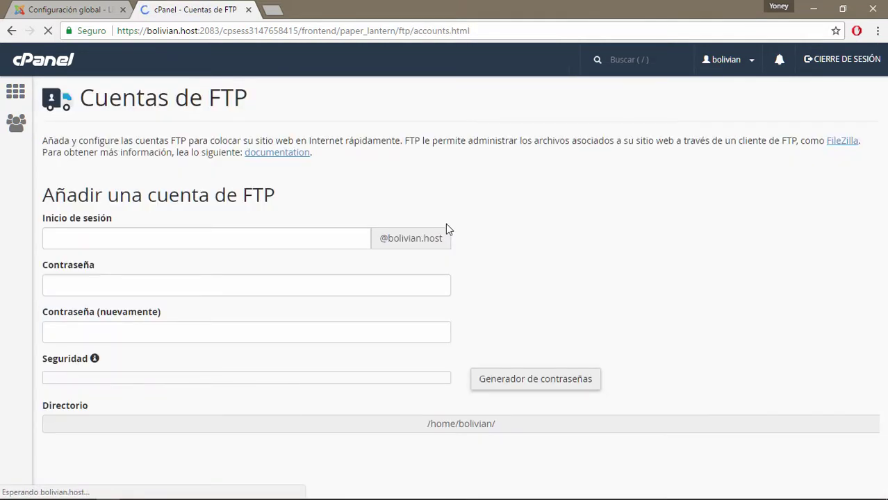
{"action": "scroll", "coordinate": [519, 270], "scroll_direction": "down", "scroll_amount": 6}
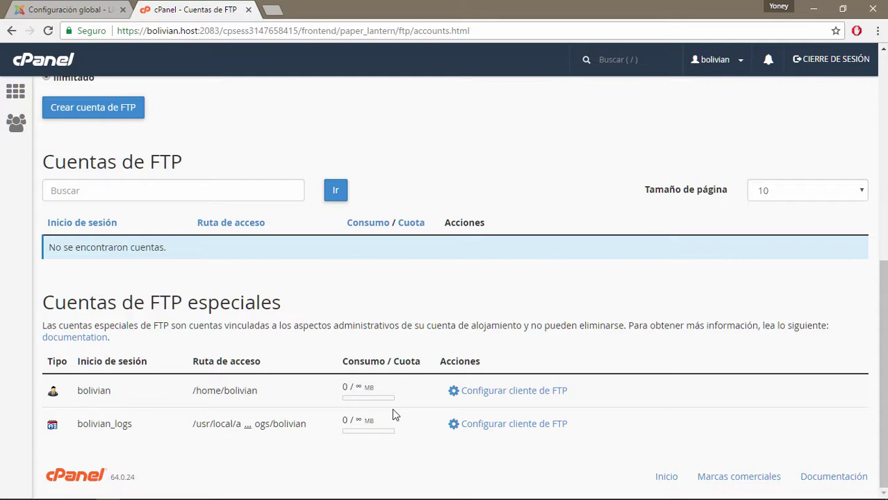
{"action": "scroll", "coordinate": [392, 409], "scroll_direction": "up", "scroll_amount": 6}
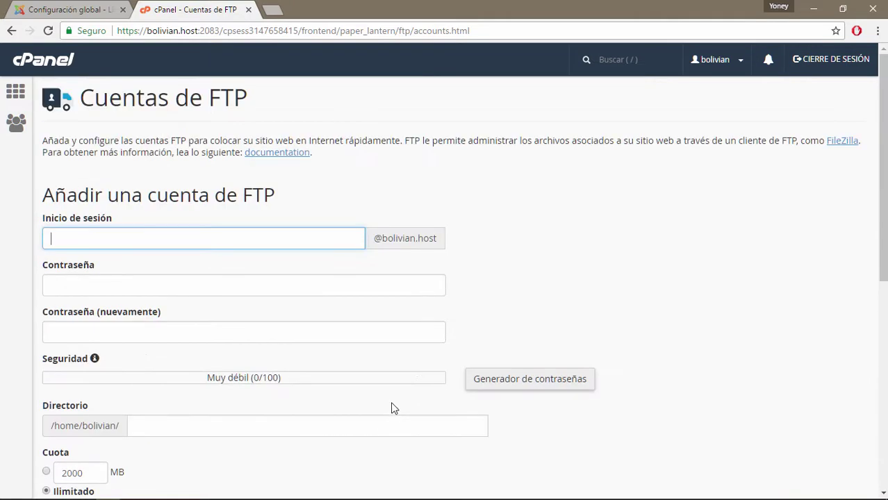
{"action": "left_click", "coordinate": [11, 32]}
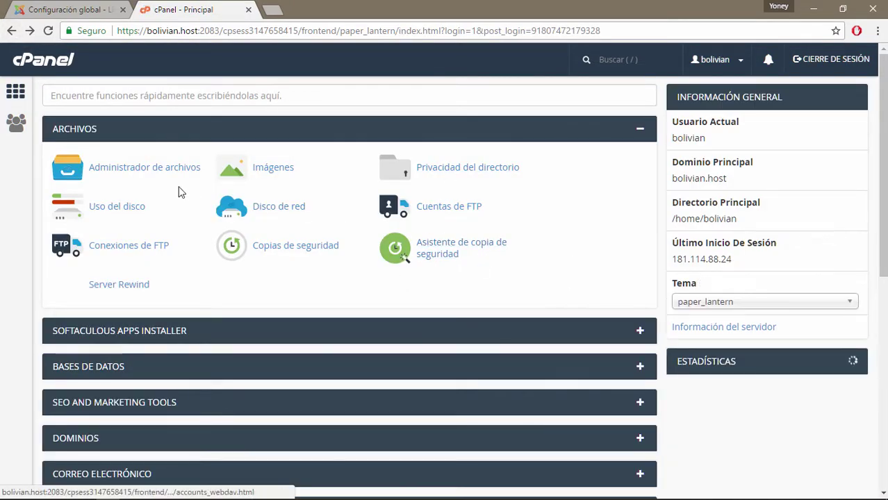
- Open the hosting file manager and view the contents of the public_ftp folder
{"action": "left_click", "coordinate": [137, 169]}
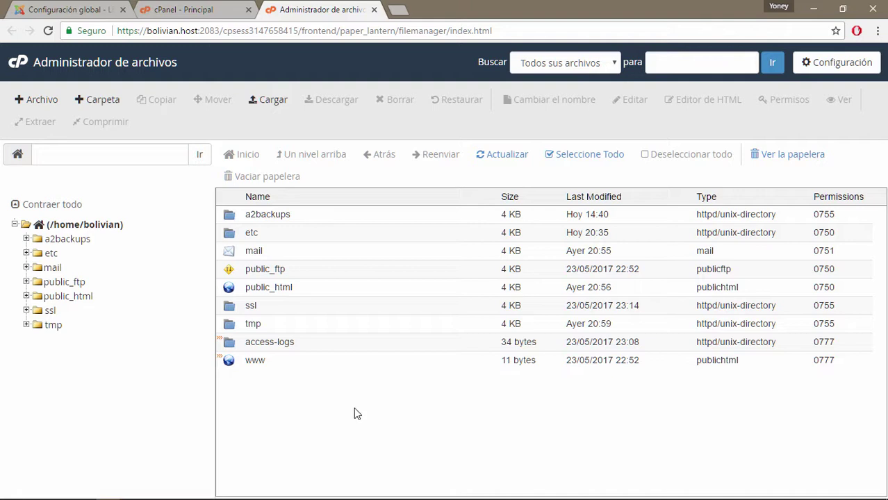
{"action": "left_click", "coordinate": [263, 269]}
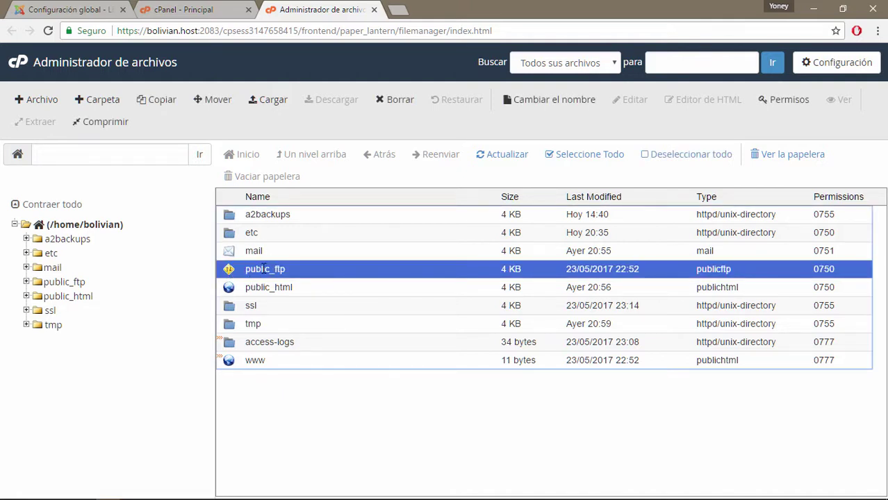
{"action": "double_click", "coordinate": [228, 273]}
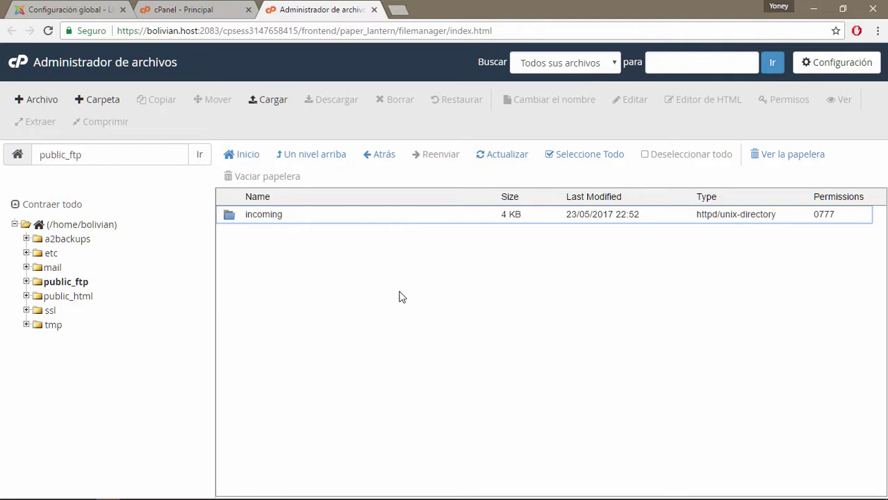
- Review the special FTP accounts in cPanel again, then close cPanel and return to Joomla's global configuration
{"action": "left_click", "coordinate": [80, 7]}
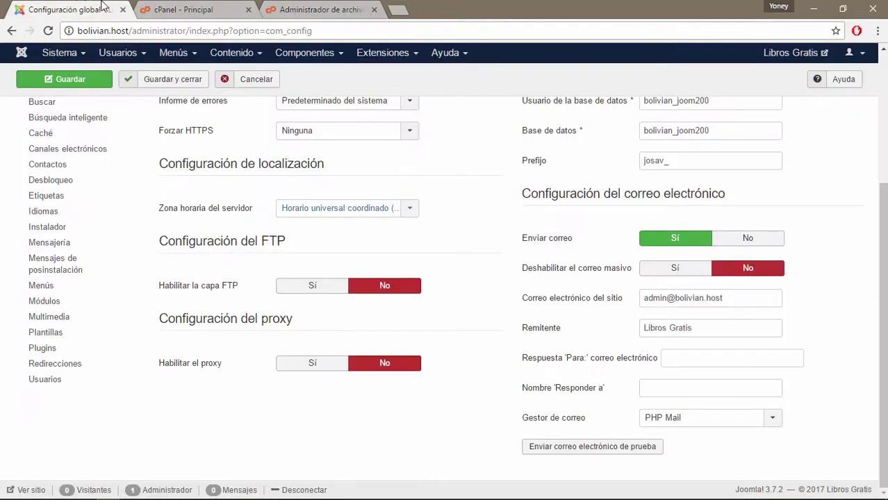
{"action": "left_click", "coordinate": [205, 9]}
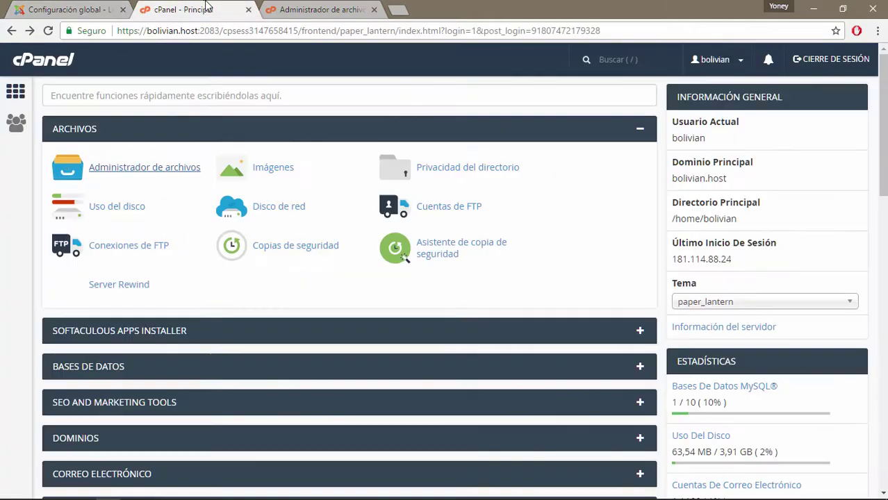
{"action": "left_click", "coordinate": [449, 212]}
{"action": "scroll", "coordinate": [483, 231], "scroll_direction": "down", "scroll_amount": 1}
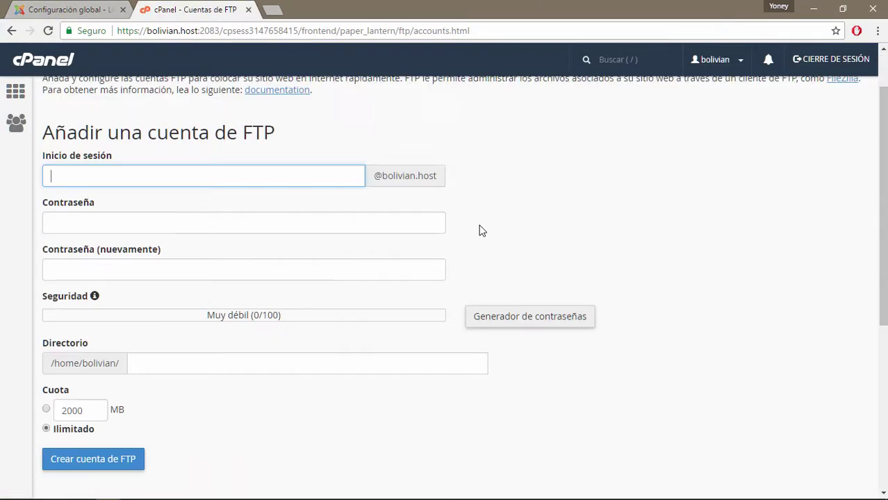
{"action": "scroll", "coordinate": [482, 230], "scroll_direction": "down", "scroll_amount": 5}
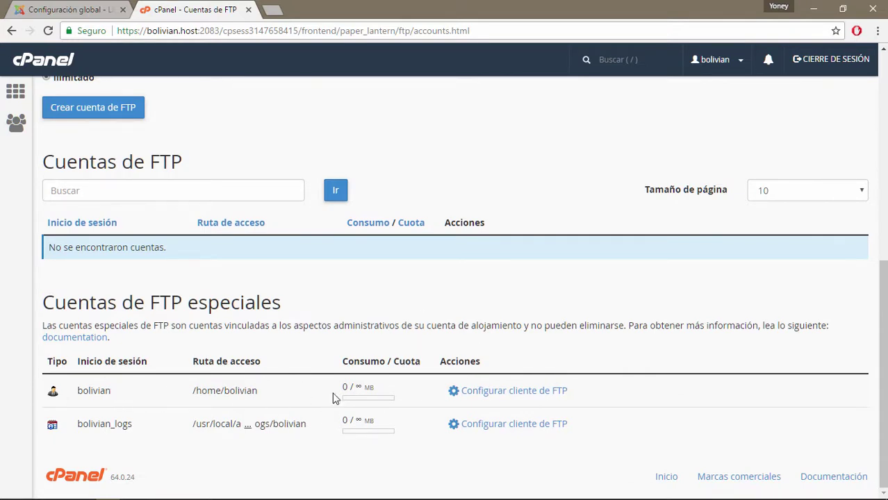
{"action": "left_click", "coordinate": [248, 9]}
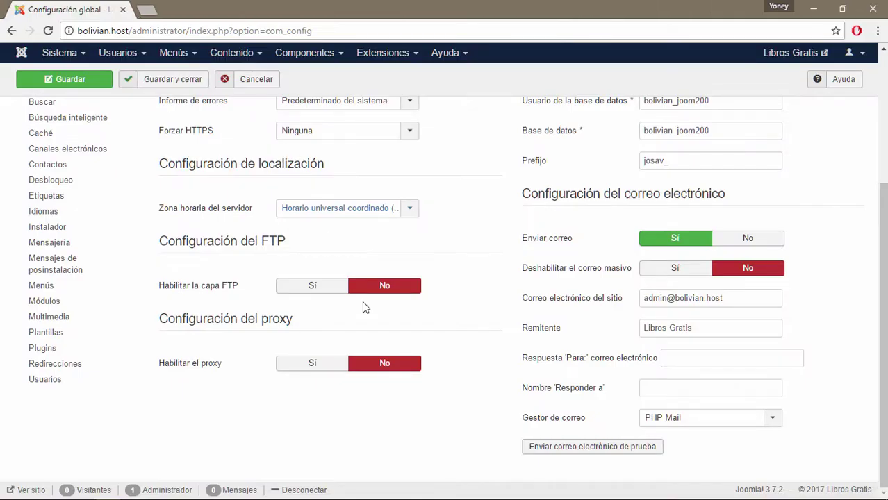
- Enable the FTP layer and examine its host field against the site's domain in the address
{"action": "left_click", "coordinate": [304, 287]}
{"action": "scroll", "coordinate": [496, 378], "scroll_direction": "down", "scroll_amount": 2}
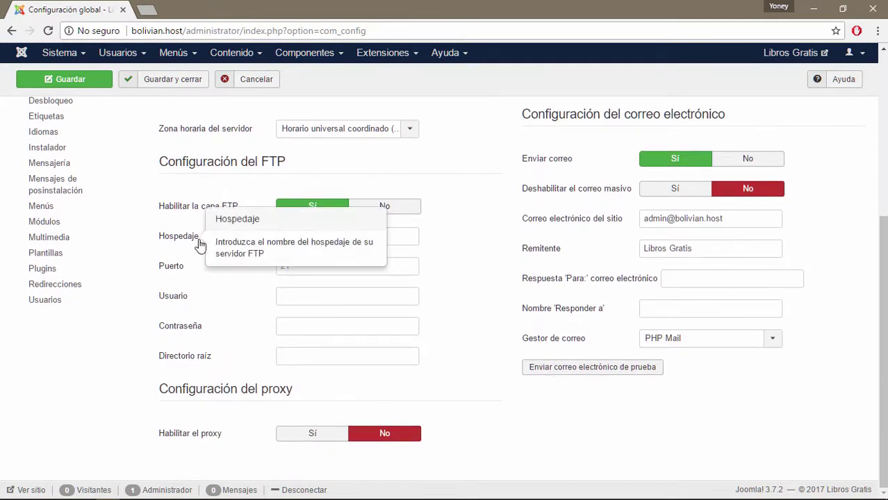
{"action": "left_click", "coordinate": [330, 238]}
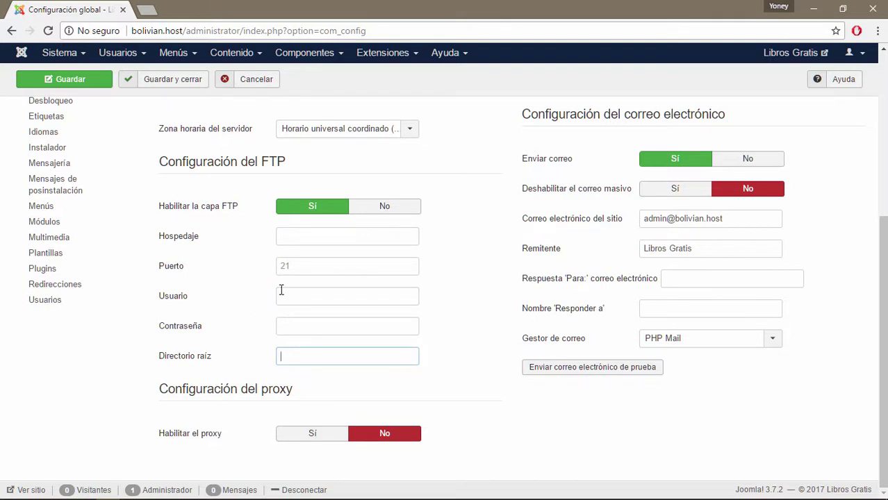
{"action": "left_click", "coordinate": [284, 237]}
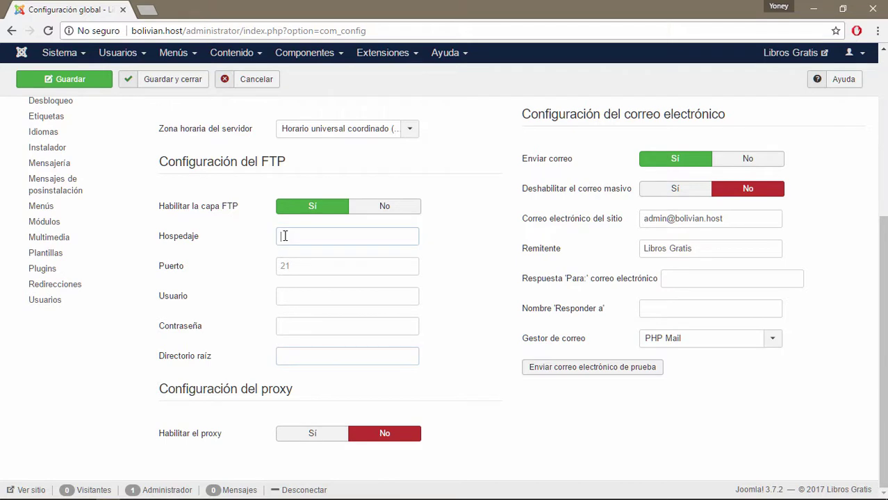
{"action": "left_click", "coordinate": [191, 31]}
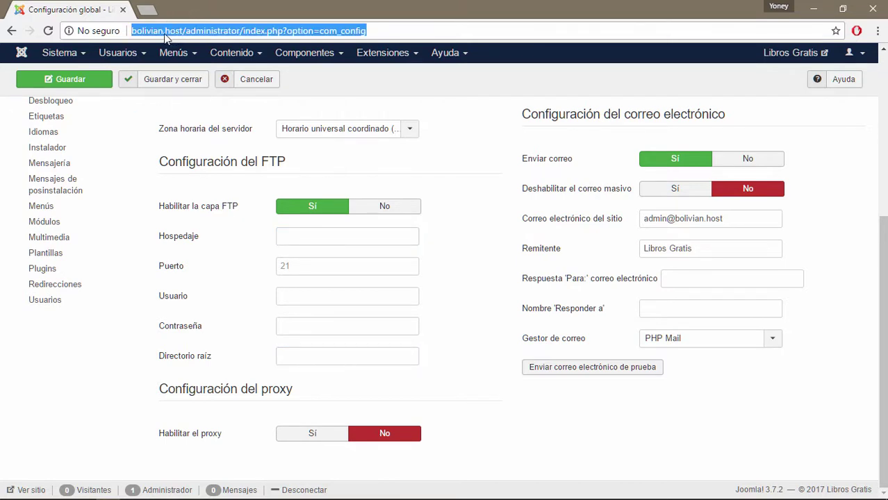
{"action": "left_click", "coordinate": [297, 236]}
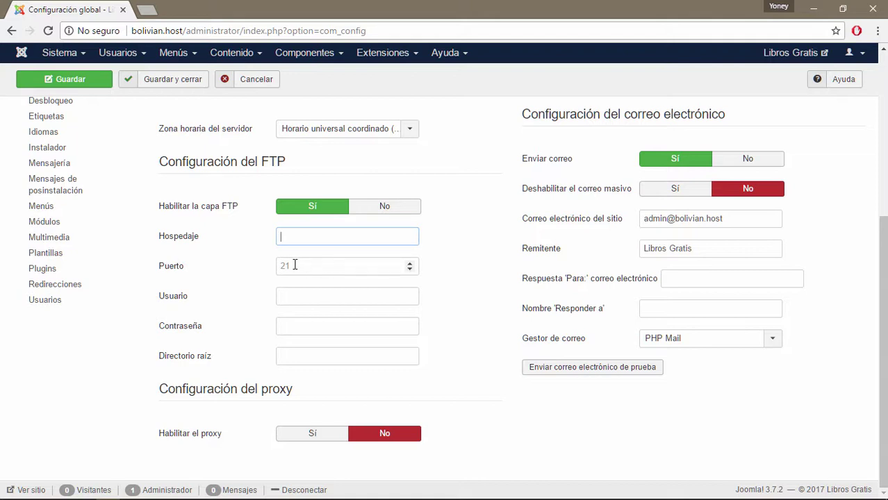
- Examine the FTP user, password and root directory fields, then disable the FTP layer
{"action": "left_click", "coordinate": [308, 298]}
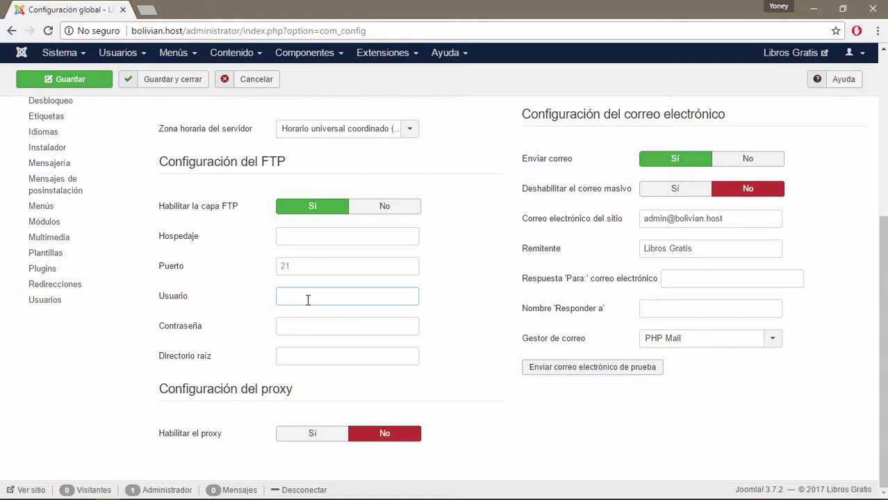
{"action": "left_click", "coordinate": [293, 326]}
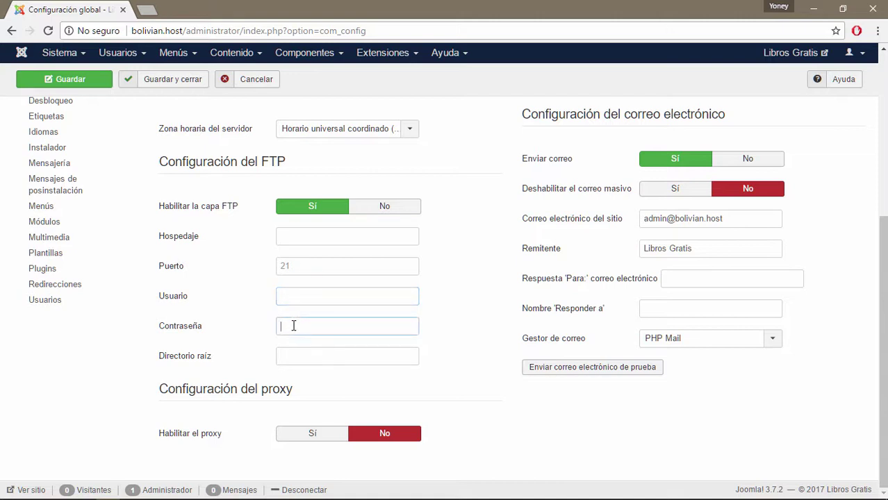
{"action": "left_click", "coordinate": [301, 360]}
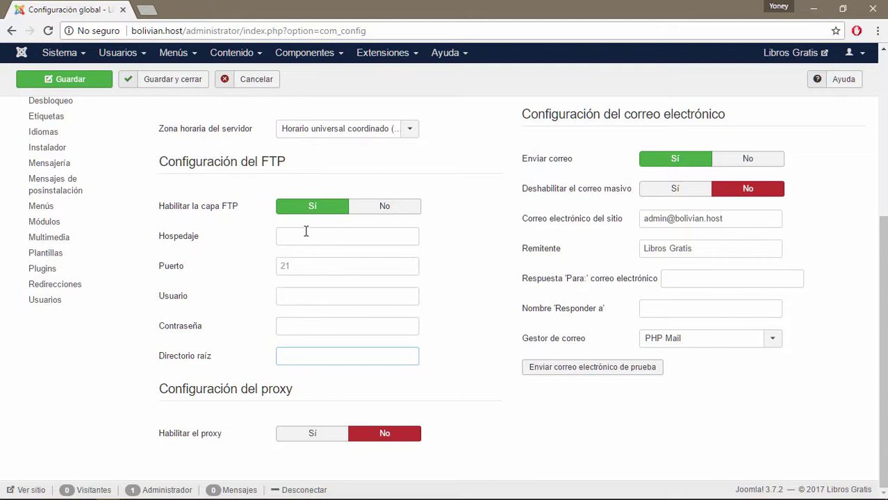
{"action": "left_click", "coordinate": [306, 234]}
{"action": "left_click", "coordinate": [291, 357]}
{"action": "left_click", "coordinate": [392, 211]}
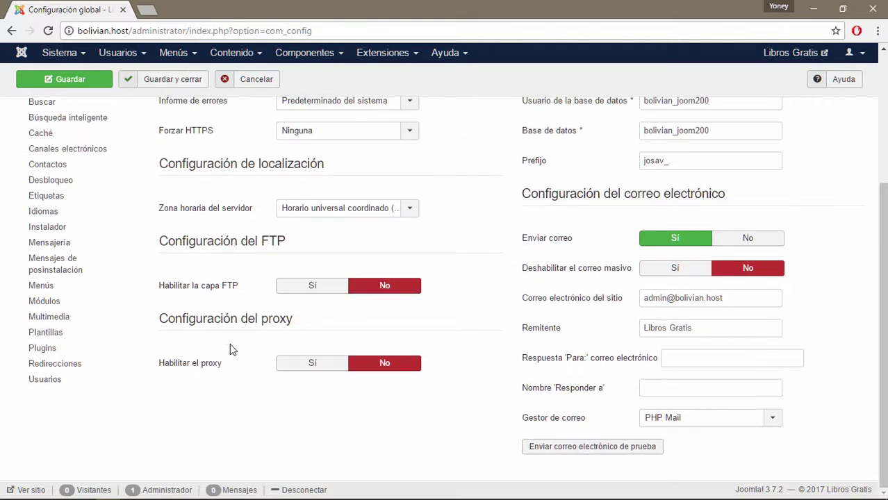
- Enable the proxy in the global configuration and highlight the word "proxy" in its section heading
{"action": "left_click", "coordinate": [318, 363]}
{"action": "scroll", "coordinate": [426, 363], "scroll_direction": "down", "scroll_amount": 2}
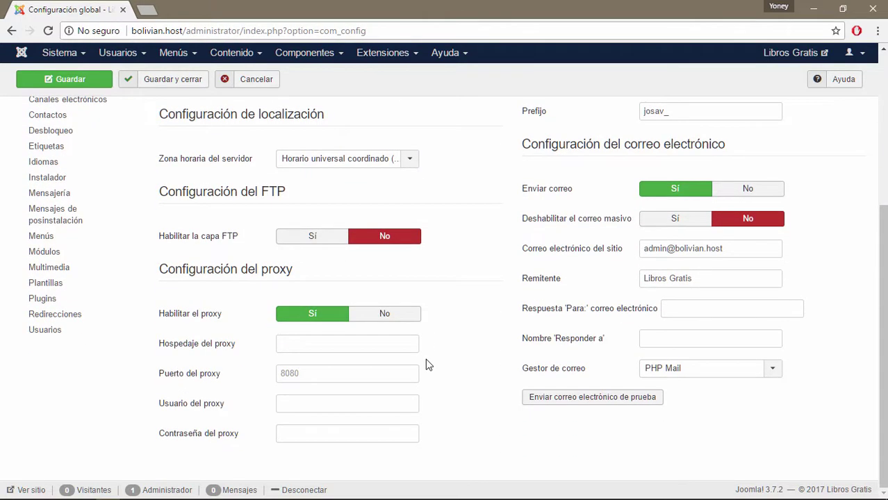
{"action": "double_click", "coordinate": [281, 269]}
{"action": "left_click", "coordinate": [304, 277]}
{"action": "left_click_drag", "start_coordinate": [294, 271], "coordinate": [262, 270]}
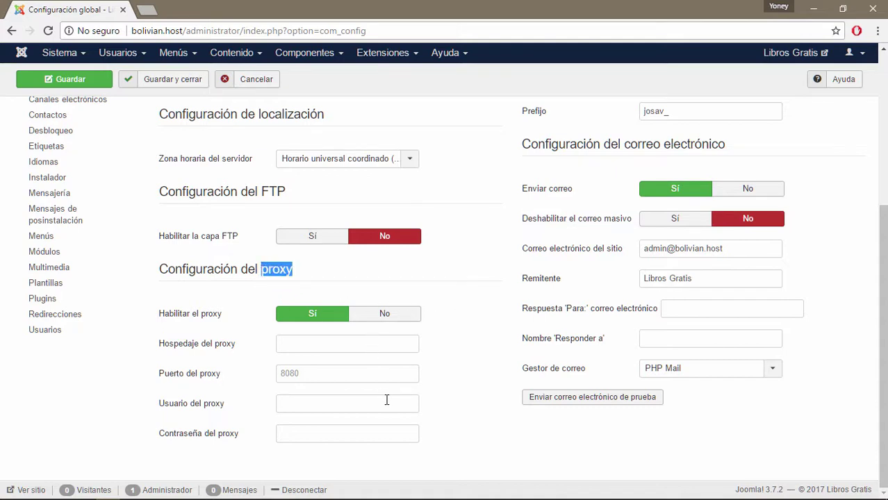
{"action": "left_click", "coordinate": [458, 282]}
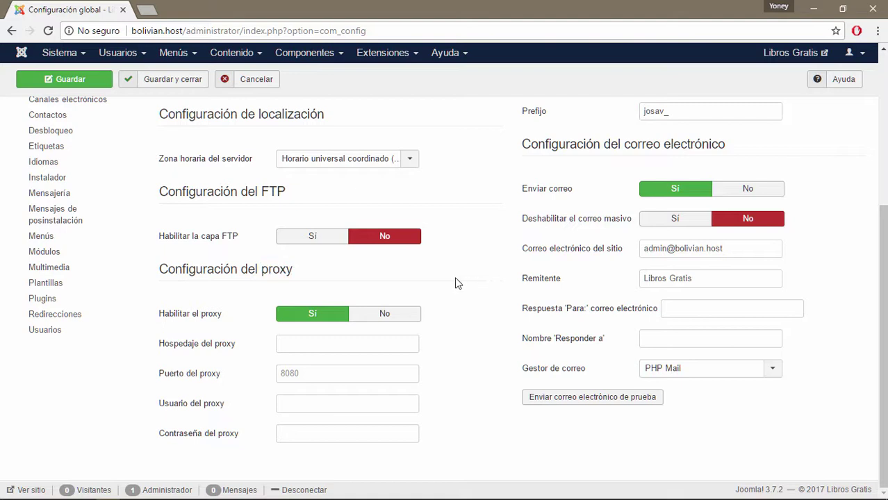
{"action": "left_click_drag", "start_coordinate": [294, 270], "coordinate": [263, 273]}
{"action": "left_click", "coordinate": [488, 284]}
{"action": "double_click", "coordinate": [272, 271]}
{"action": "left_click", "coordinate": [317, 277]}
{"action": "left_click_drag", "start_coordinate": [262, 271], "coordinate": [300, 270]}
{"action": "left_click", "coordinate": [329, 276]}
- Examine the proxy's help text and its host, port, user and password fields
{"action": "mouse_move", "coordinate": [170, 324]}
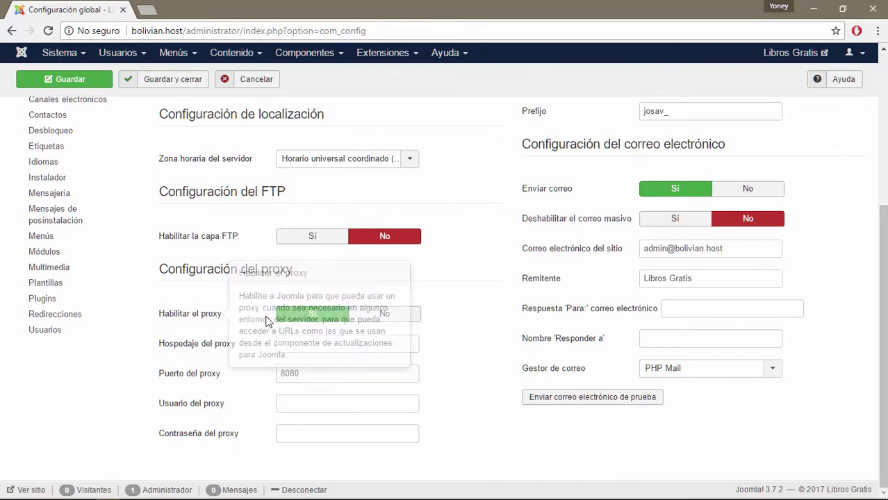
{"action": "mouse_move", "coordinate": [191, 353]}
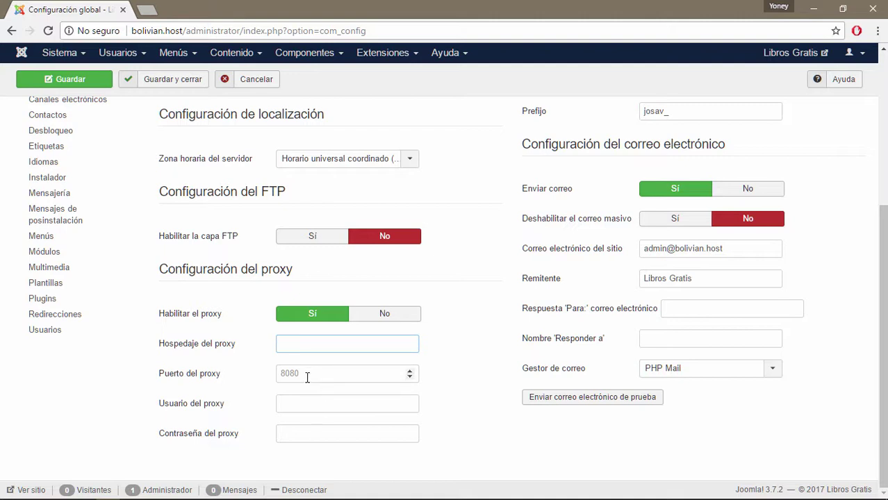
{"action": "left_click", "coordinate": [317, 405]}
{"action": "left_click", "coordinate": [311, 427]}
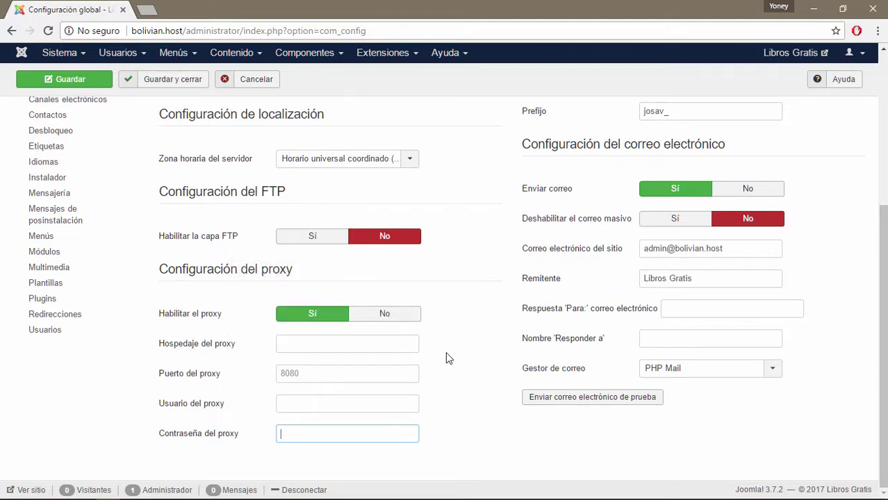
- Disable the proxy, then review the available database types and keep MySQLi selected
{"action": "left_click", "coordinate": [392, 318]}
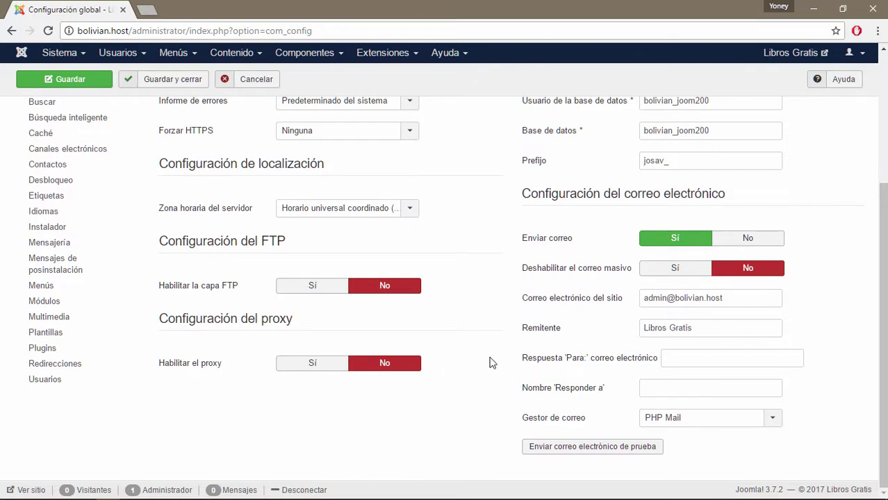
{"action": "scroll", "coordinate": [487, 358], "scroll_direction": "up", "scroll_amount": 3}
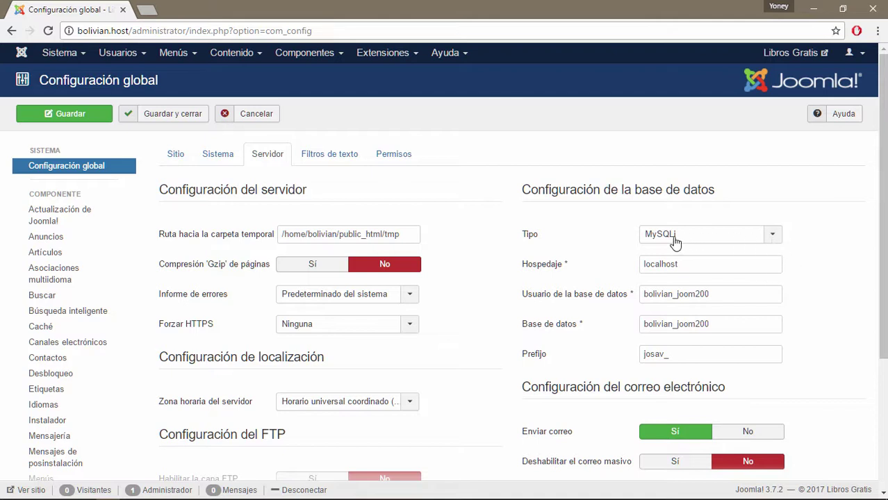
{"action": "left_click", "coordinate": [773, 236]}
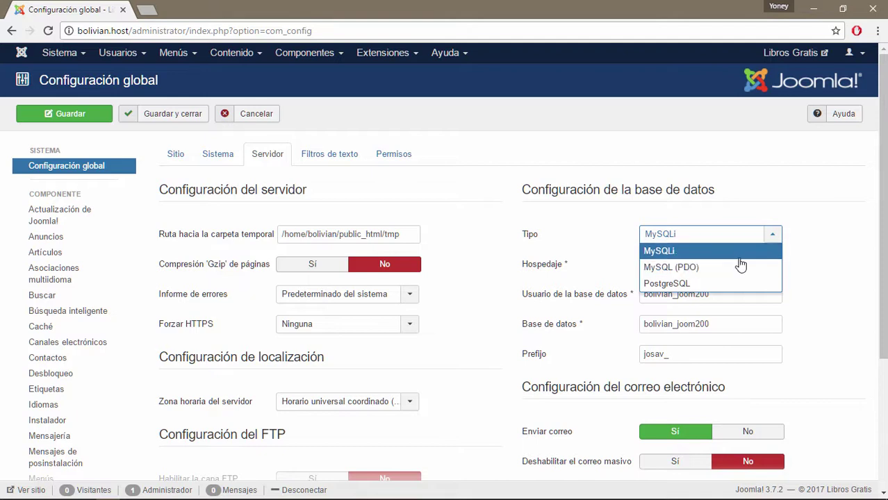
{"action": "left_click", "coordinate": [670, 255]}
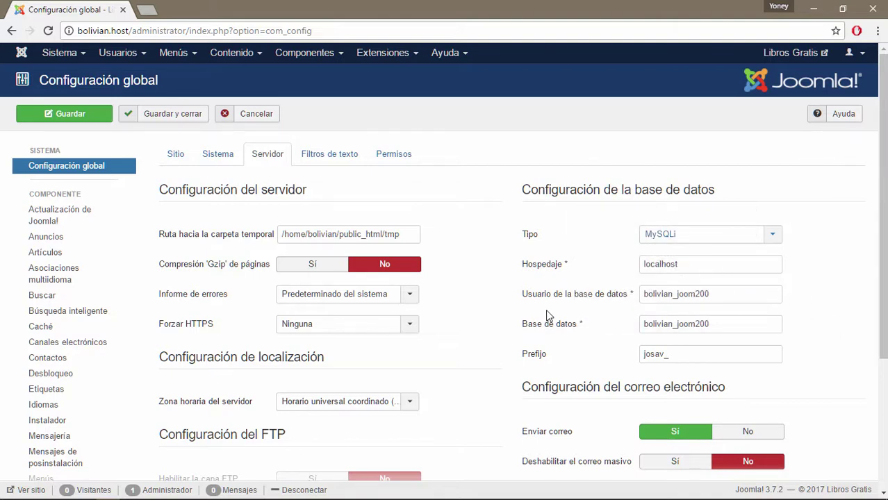
- Highlight the database user, then open localhost/phpmyadmin in a new tab and examine the localhost entry in the "uno" database's privileges
{"action": "left_click_drag", "start_coordinate": [729, 294], "coordinate": [645, 294]}
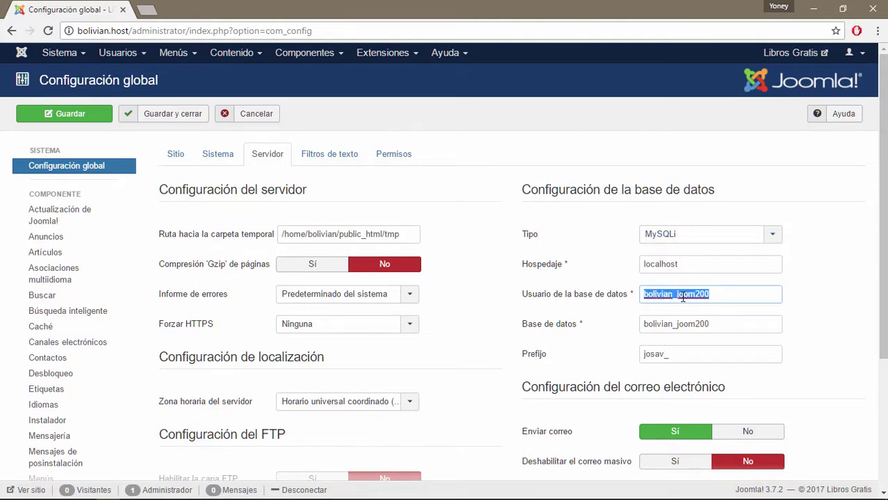
{"action": "left_click", "coordinate": [147, 11]}
{"action": "type", "text": "loca"}
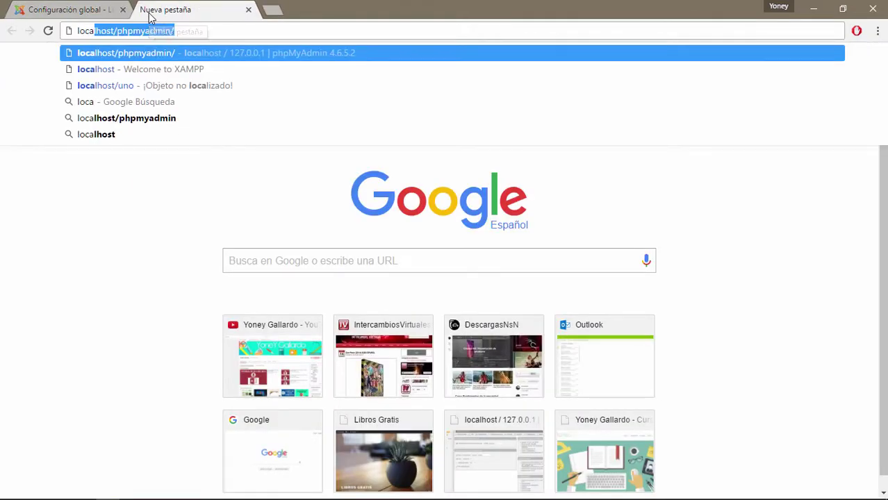
{"action": "key", "text": "Return"}
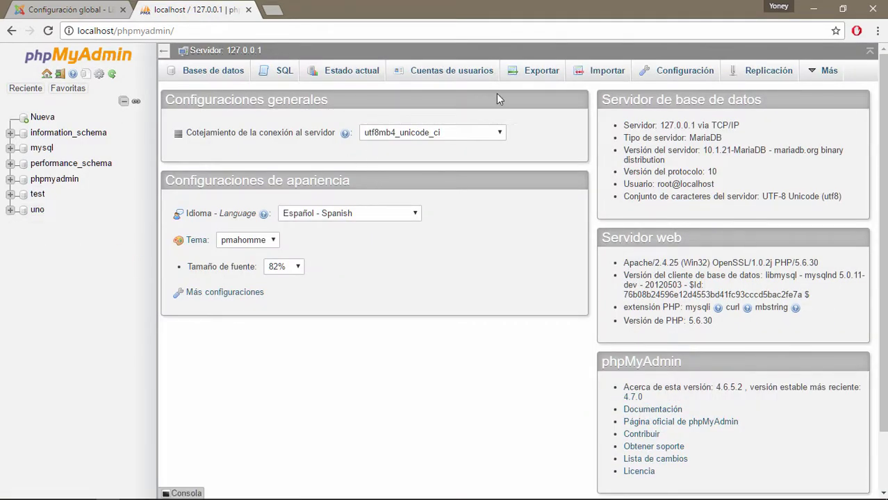
{"action": "left_click", "coordinate": [40, 212]}
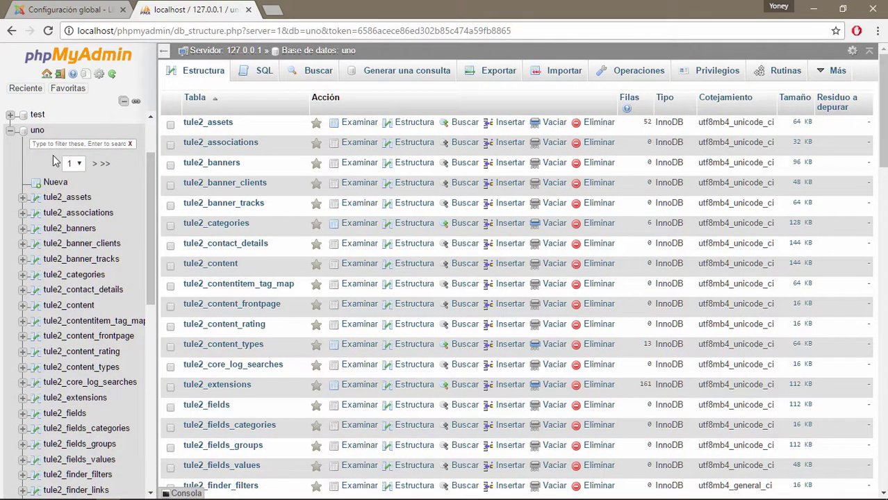
{"action": "left_click", "coordinate": [726, 73]}
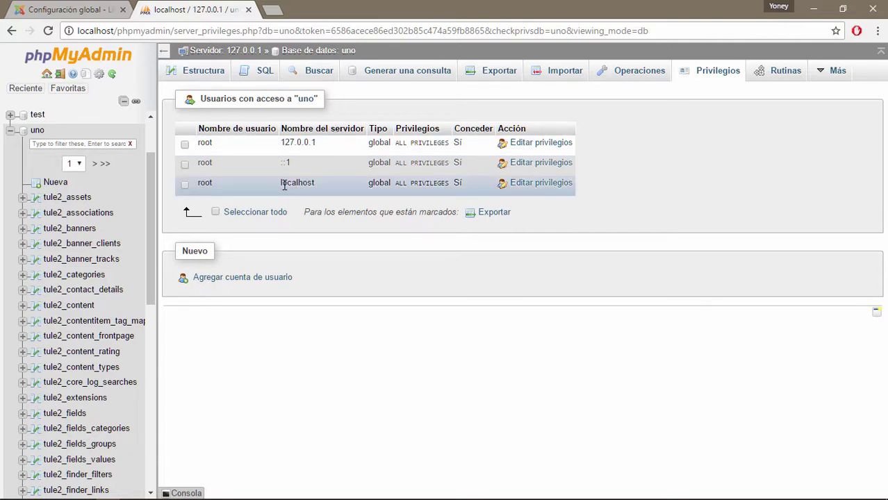
{"action": "left_click_drag", "start_coordinate": [280, 183], "coordinate": [314, 184]}
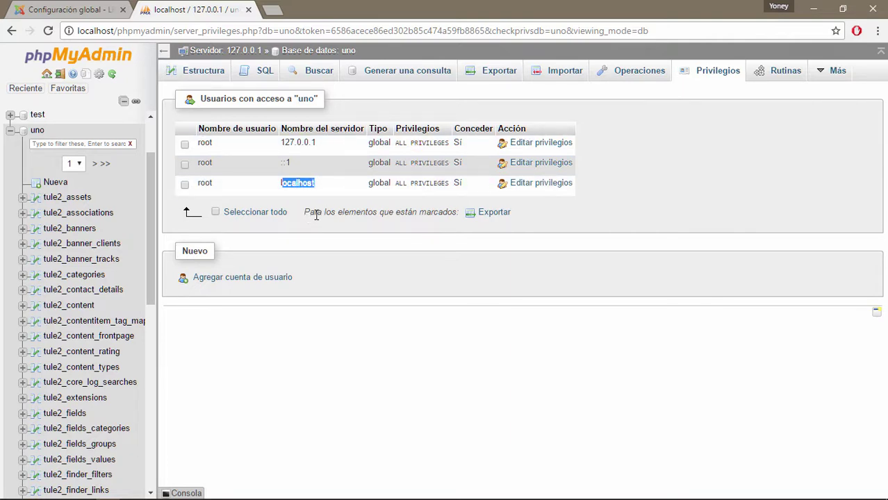
- Return to Joomla's global configuration and examine the host and user fields of the database settings
{"action": "left_click", "coordinate": [66, 7]}
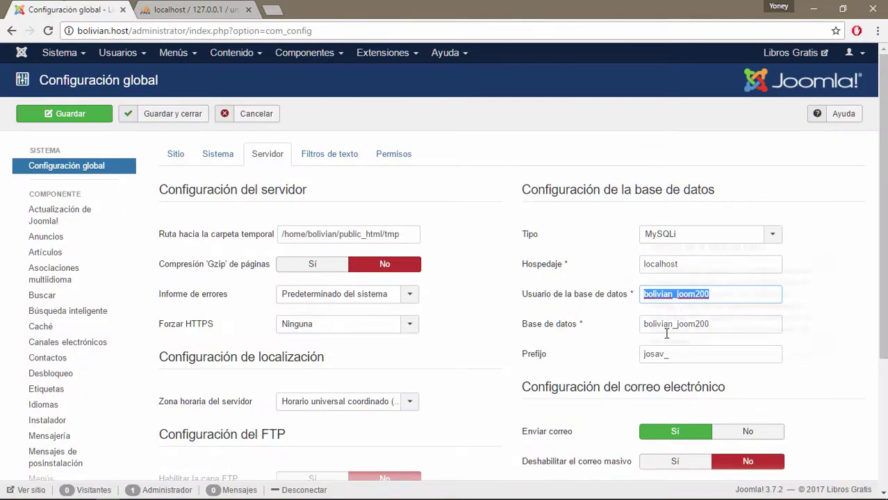
{"action": "left_click", "coordinate": [724, 293]}
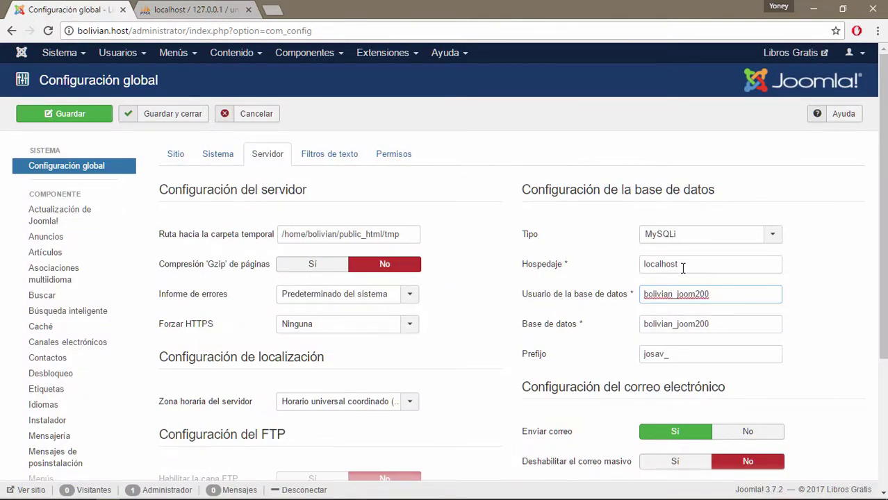
{"action": "left_click_drag", "start_coordinate": [683, 264], "coordinate": [639, 265]}
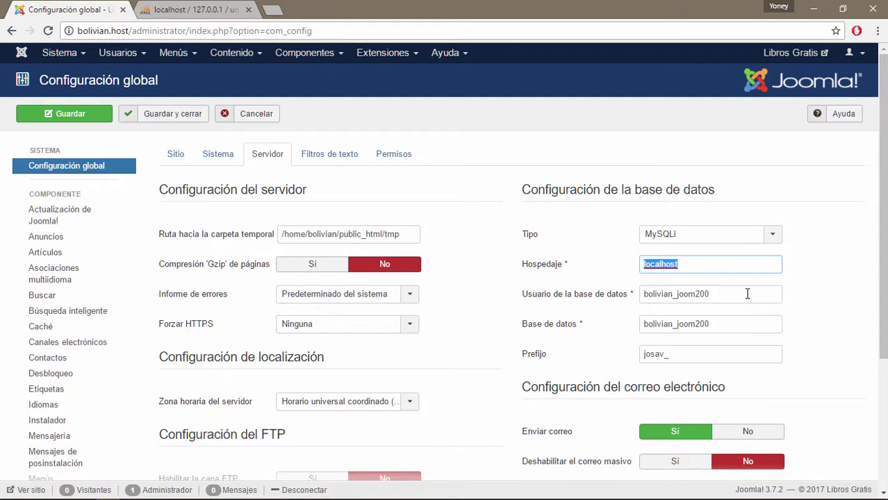
{"action": "double_click", "coordinate": [716, 294]}
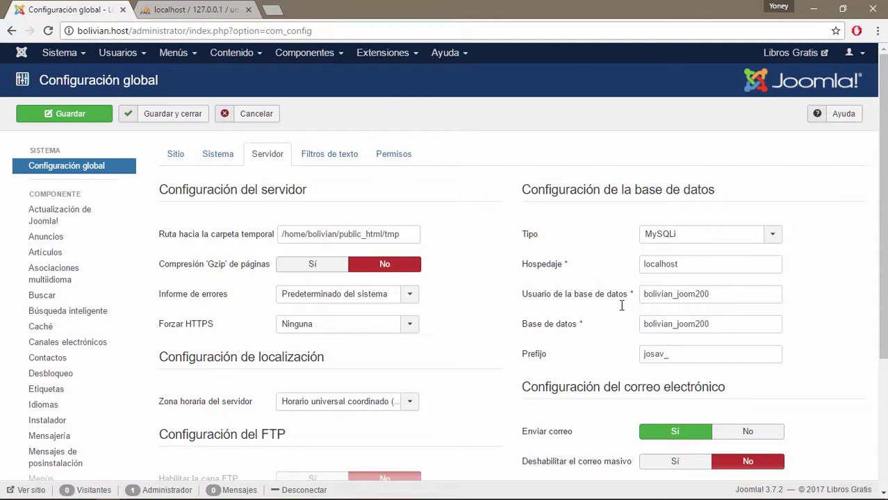
- Examine the database list in phpMyAdmin with "uno" collapsed, and compare it with Joomla's database name field
{"action": "left_click", "coordinate": [174, 10]}
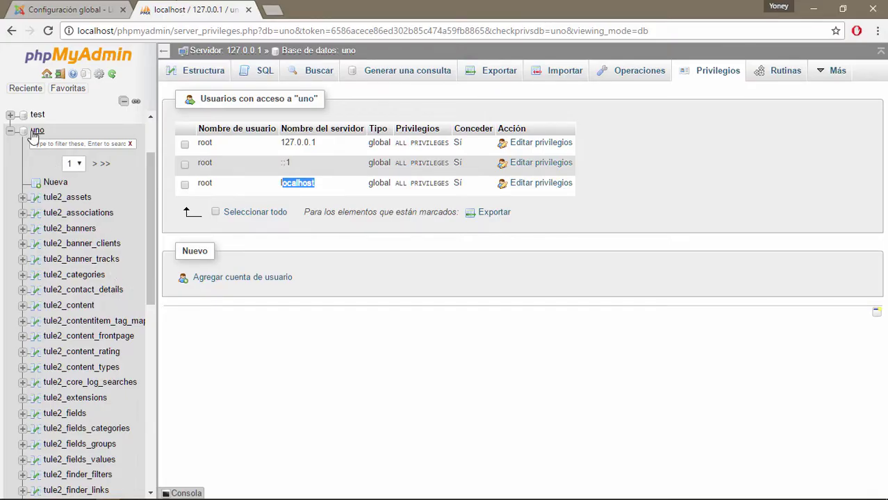
{"action": "left_click", "coordinate": [11, 132]}
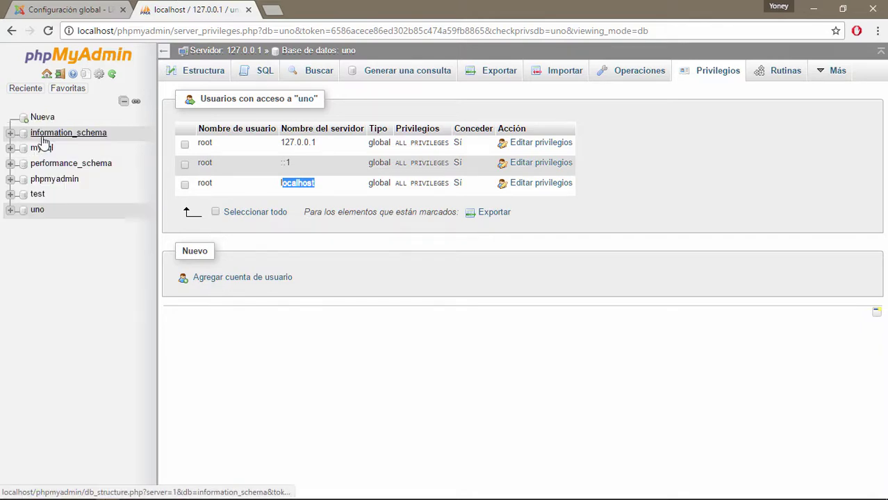
{"action": "left_click", "coordinate": [111, 8]}
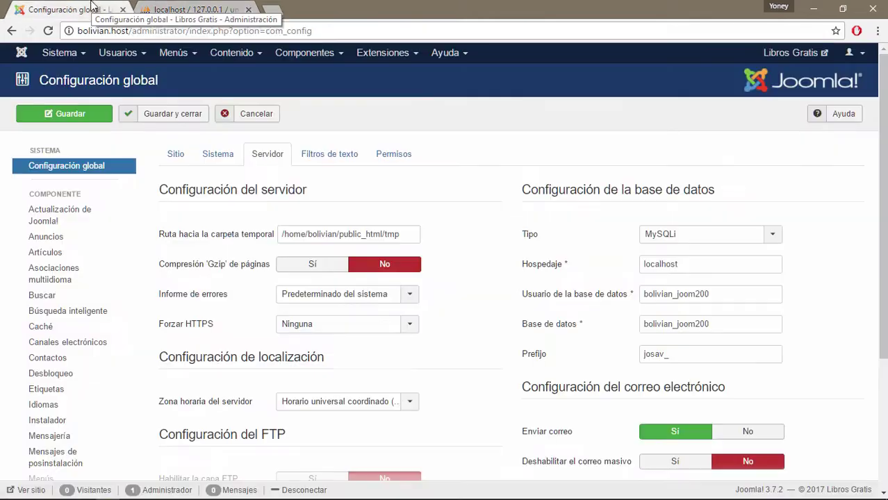
{"action": "left_click_drag", "start_coordinate": [738, 323], "coordinate": [633, 319]}
- Highlight the table prefix in Joomla's database settings, then examine the table names of the "uno" database in phpMyAdmin
{"action": "left_click", "coordinate": [679, 355]}
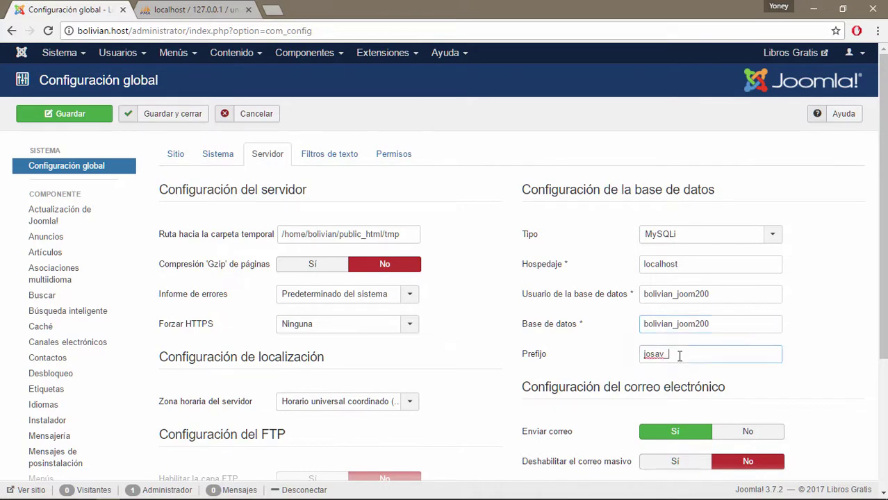
{"action": "left_click_drag", "start_coordinate": [669, 356], "coordinate": [640, 356]}
{"action": "left_click", "coordinate": [654, 356]}
{"action": "double_click", "coordinate": [653, 356]}
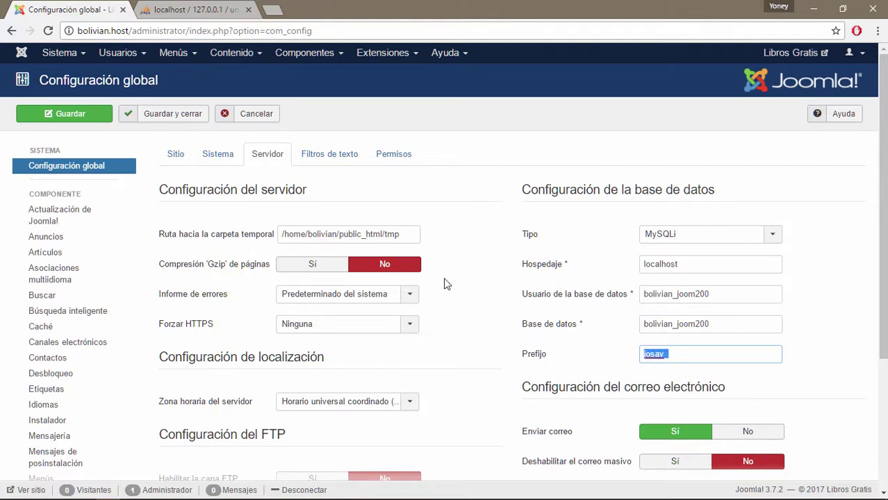
{"action": "left_click", "coordinate": [194, 10]}
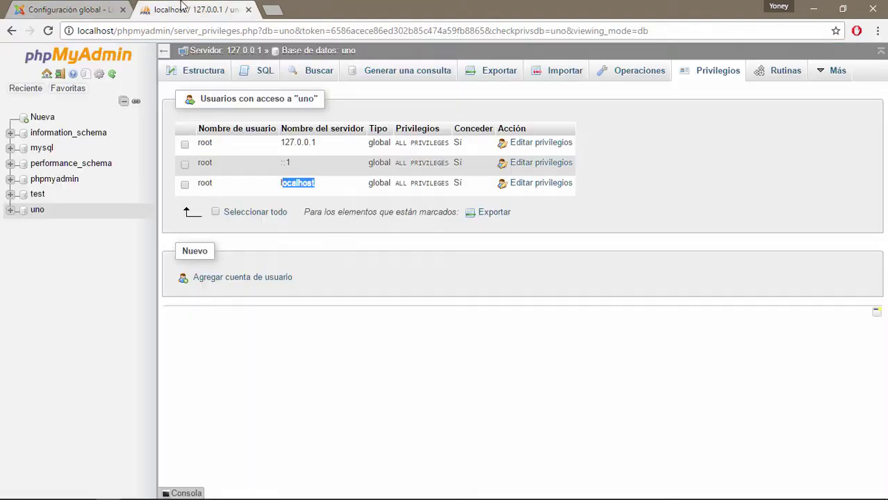
{"action": "left_click", "coordinate": [39, 211]}
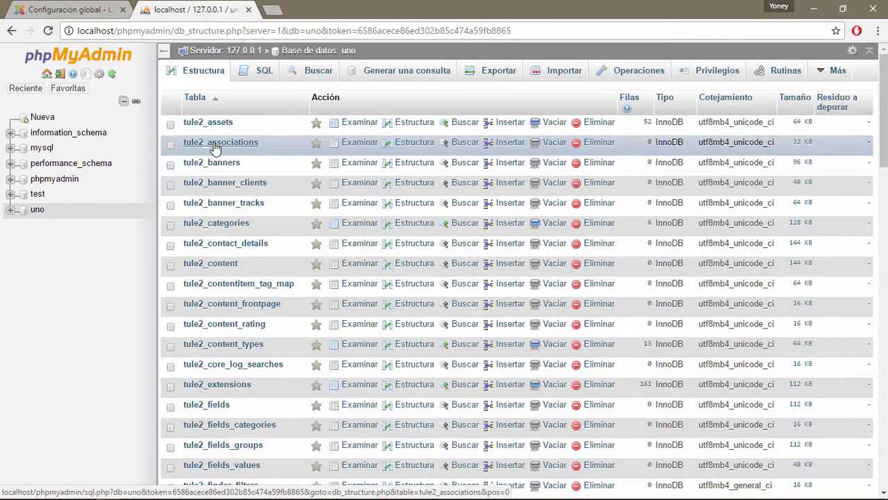
{"action": "scroll", "coordinate": [194, 370], "scroll_direction": "down", "scroll_amount": 3}
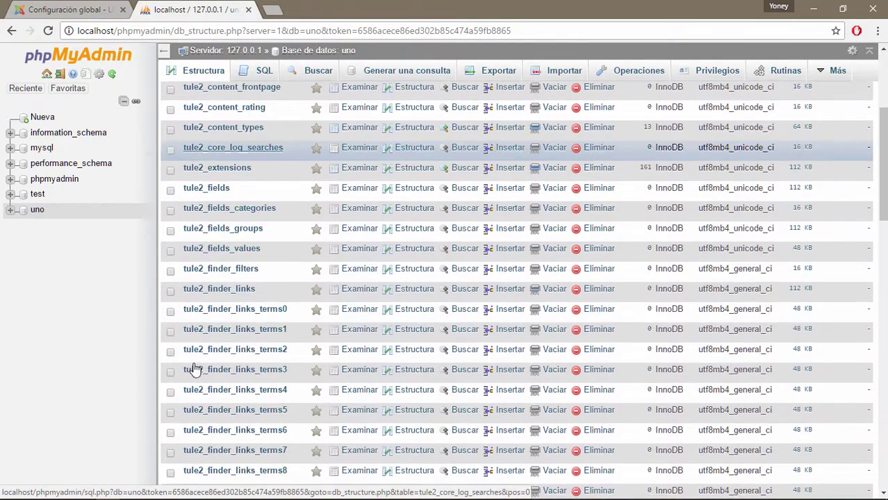
- Go back to Joomla's global configuration and examine the table prefix field again
{"action": "left_click", "coordinate": [70, 10]}
{"action": "left_click", "coordinate": [682, 355]}
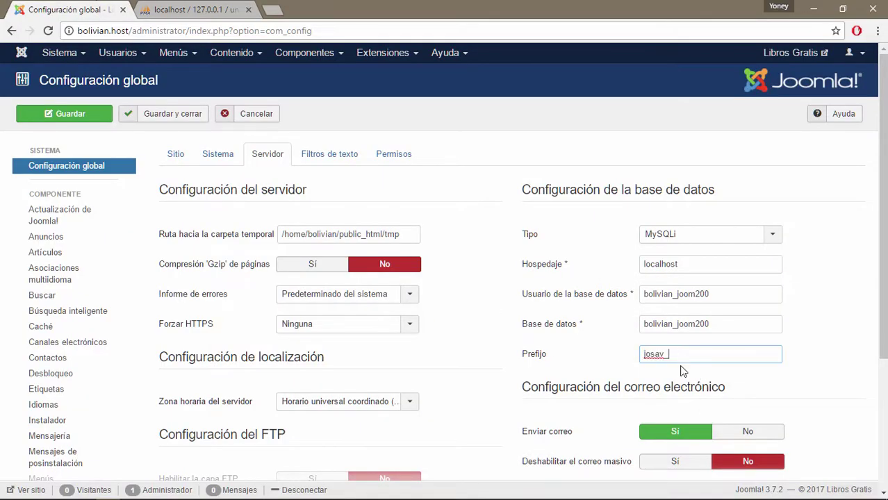
{"action": "left_click_drag", "start_coordinate": [657, 354], "coordinate": [643, 353]}
{"action": "left_click", "coordinate": [683, 356]}
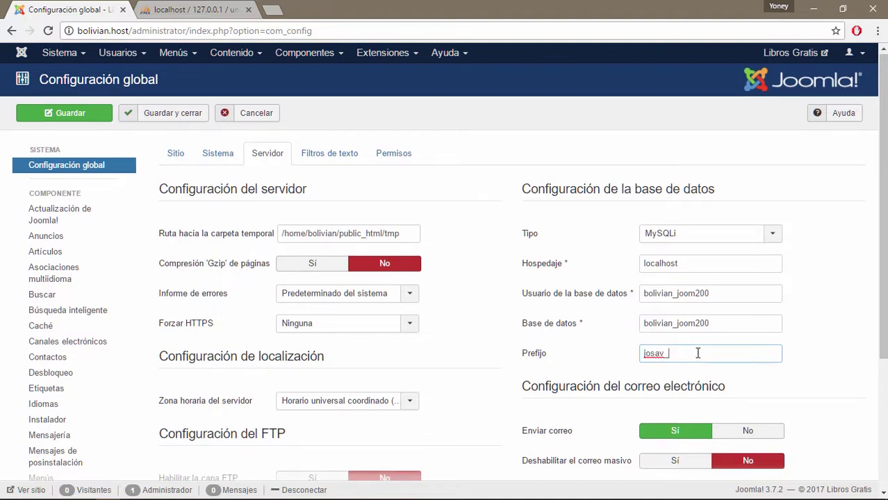
- Examine the send mail and disable mass mail options in the email settings, and close the phpMyAdmin tab
{"action": "scroll", "coordinate": [692, 355], "scroll_direction": "down", "scroll_amount": 3}
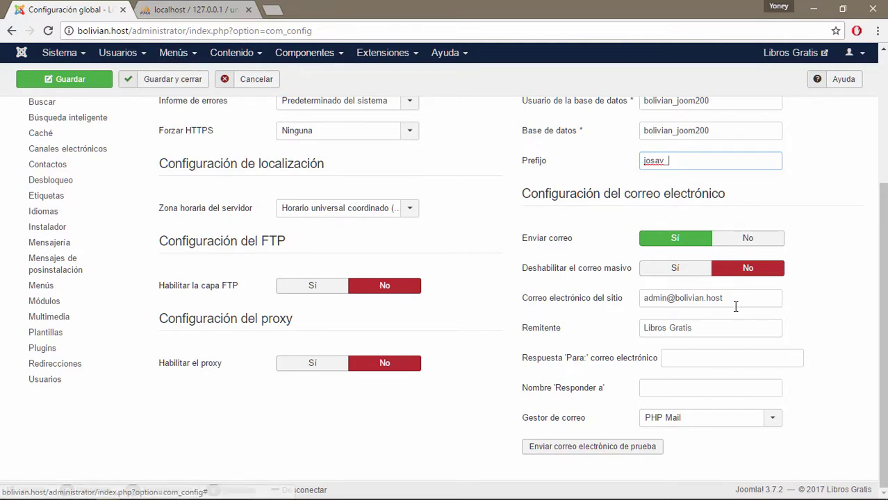
{"action": "mouse_move", "coordinate": [549, 249]}
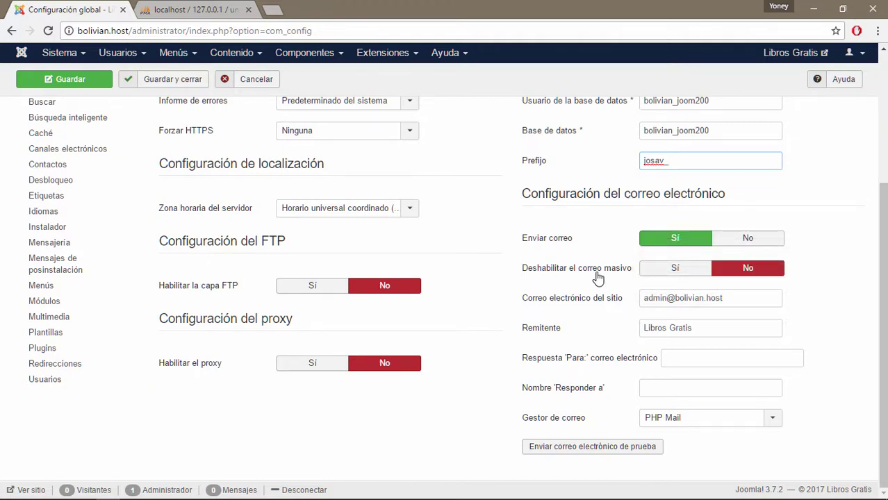
{"action": "mouse_move", "coordinate": [605, 278]}
{"action": "left_click", "coordinate": [176, 7]}
{"action": "left_click", "coordinate": [248, 9]}
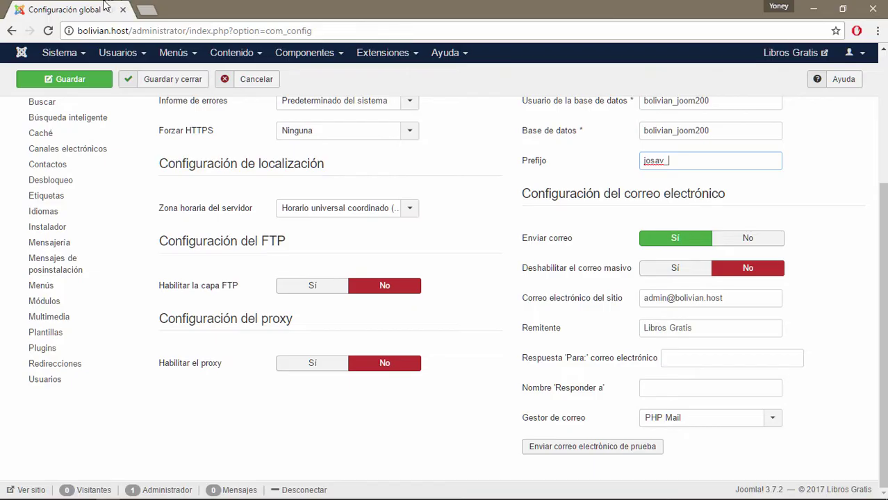
- Highlight the domain bolivian.host in the page address and examine the disable mass mail option
{"action": "left_click", "coordinate": [126, 32]}
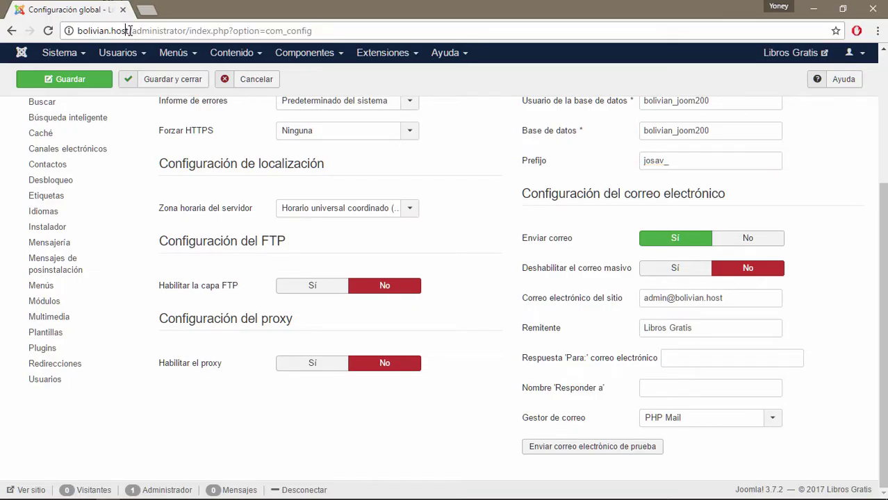
{"action": "left_click_drag", "start_coordinate": [130, 30], "coordinate": [78, 31]}
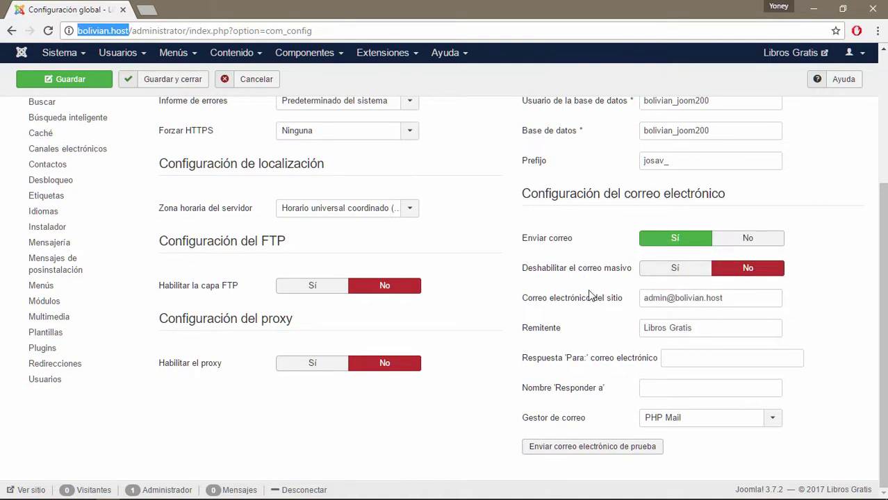
{"action": "mouse_move", "coordinate": [526, 273]}
- Search Google for "mailchimp" in a new tab
{"action": "left_click", "coordinate": [153, 13]}
{"action": "type", "text": "mailcho"}
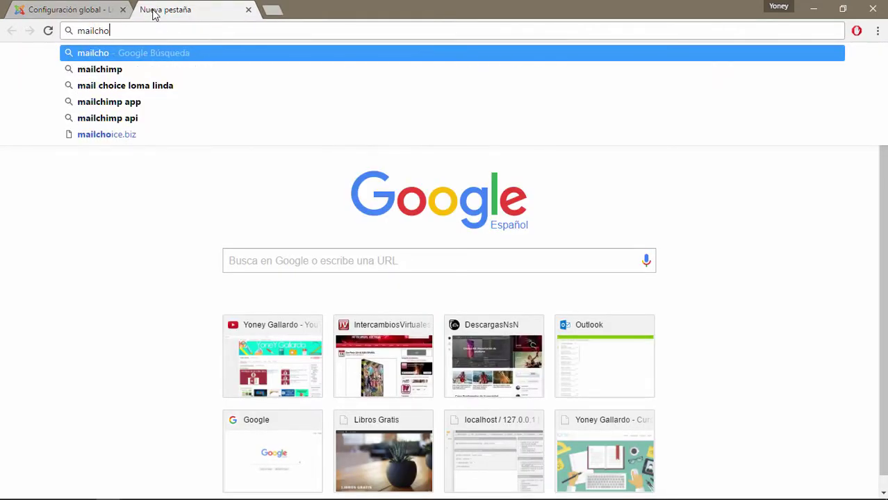
{"action": "key", "text": "BackSpace"}
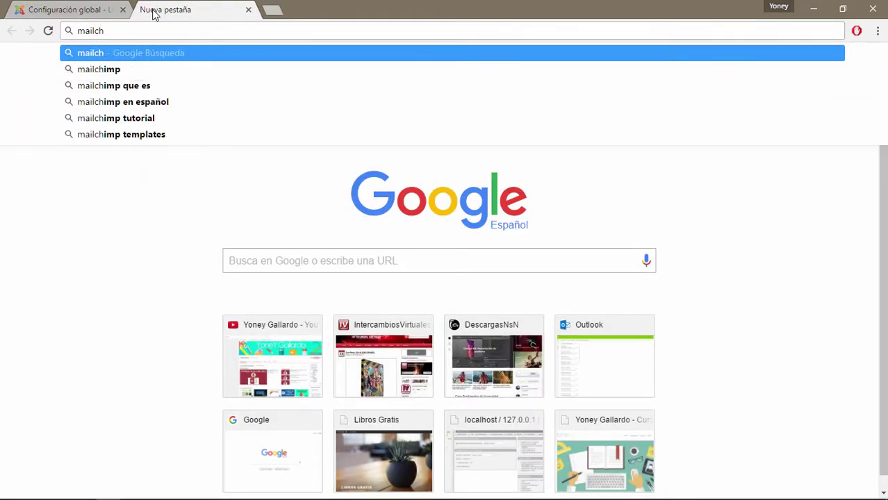
{"action": "key", "text": "Down"}
{"action": "key", "text": "Return"}
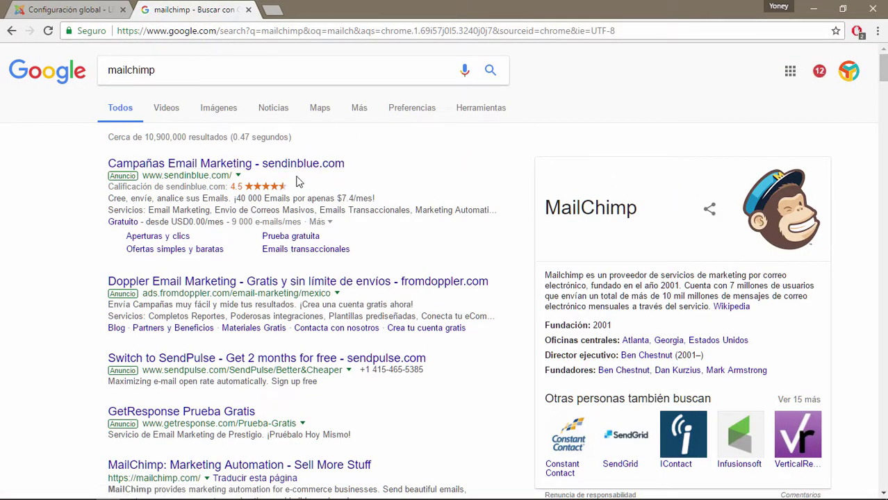
- Open the SendinBlue result and examine its price and feature comparison with MailChimp
{"action": "left_click", "coordinate": [278, 167]}
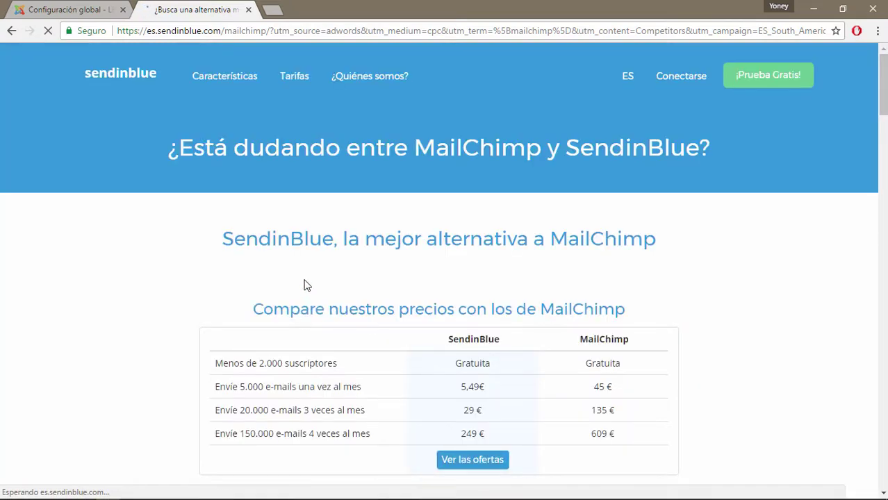
{"action": "scroll", "coordinate": [177, 278], "scroll_direction": "down", "scroll_amount": 2}
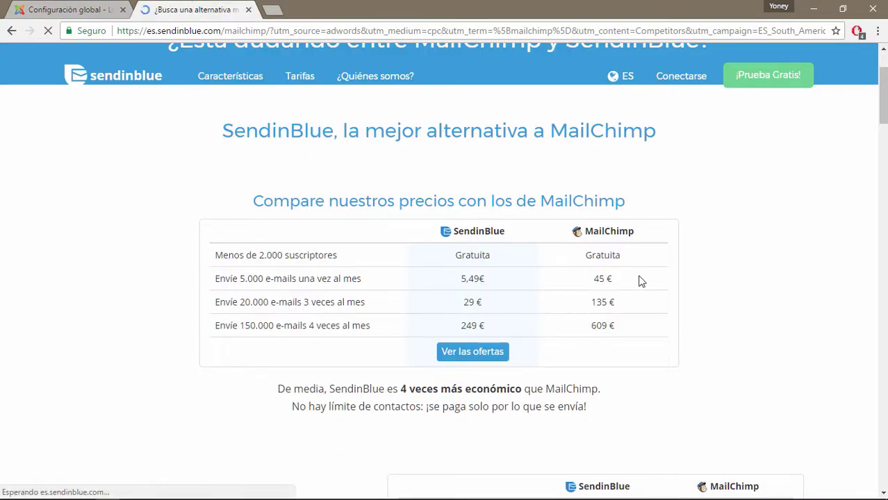
{"action": "scroll", "coordinate": [626, 331], "scroll_direction": "down", "scroll_amount": 10}
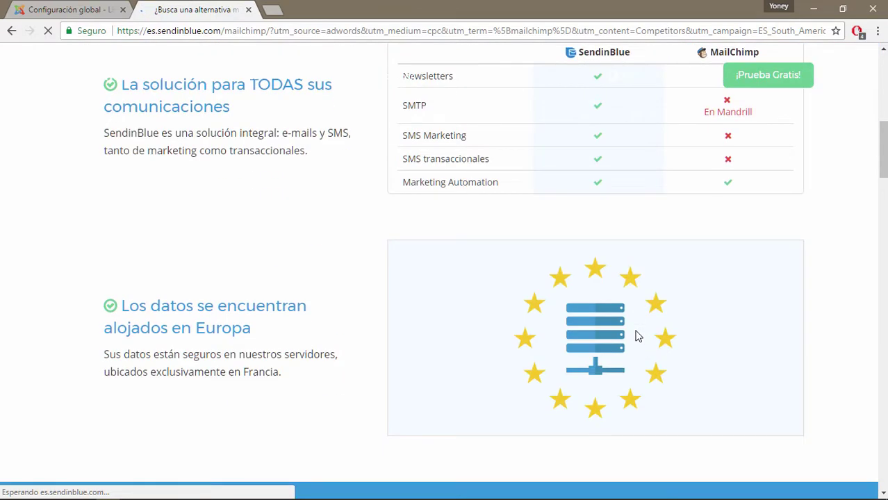
- Review the SendinBlue price and feature tables against MailChimp once more, and close the SendinBlue page
{"action": "scroll", "coordinate": [634, 334], "scroll_direction": "up", "scroll_amount": 15}
{"action": "scroll", "coordinate": [638, 337], "scroll_direction": "down", "scroll_amount": 2}
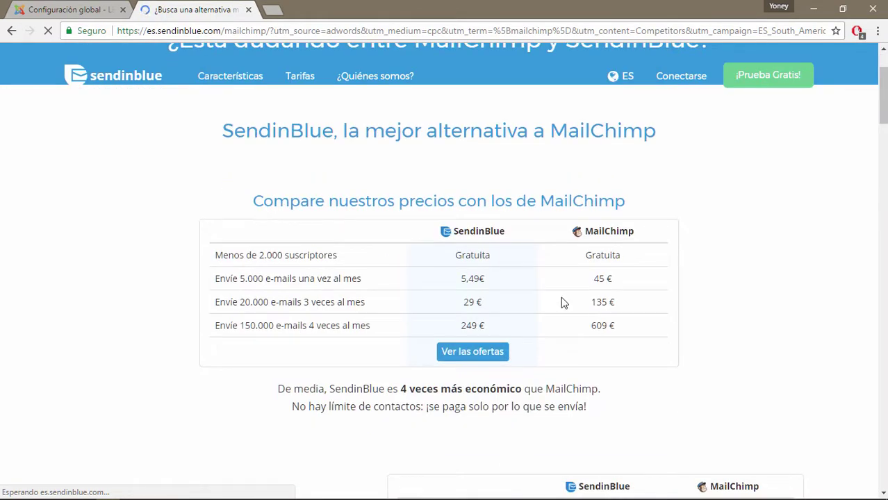
{"action": "scroll", "coordinate": [588, 418], "scroll_direction": "down", "scroll_amount": 8}
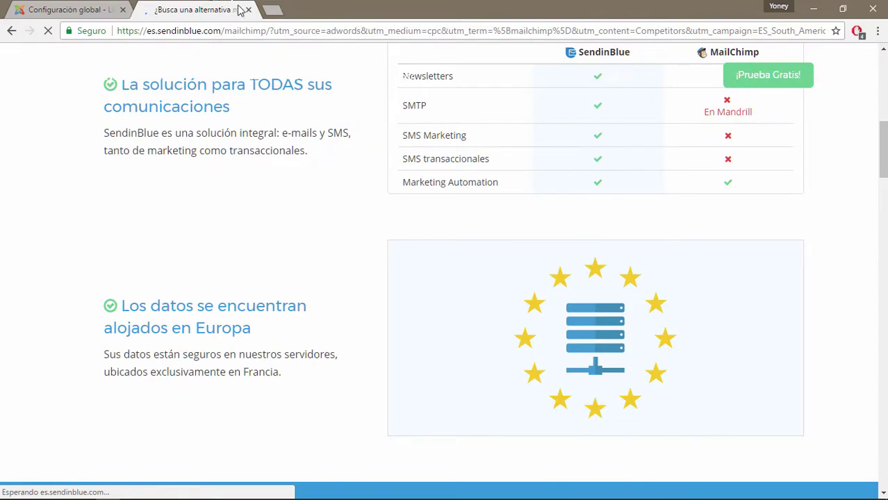
{"action": "scroll", "coordinate": [355, 222], "scroll_direction": "up", "scroll_amount": 10}
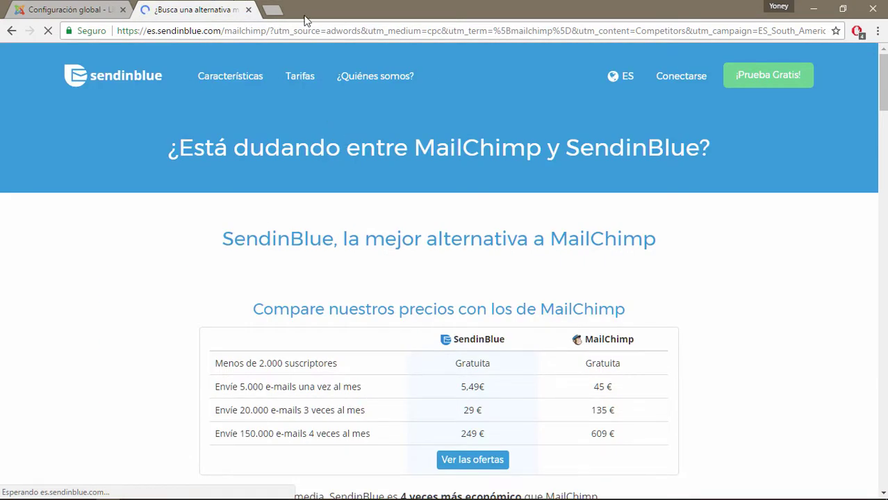
{"action": "left_click", "coordinate": [249, 10]}
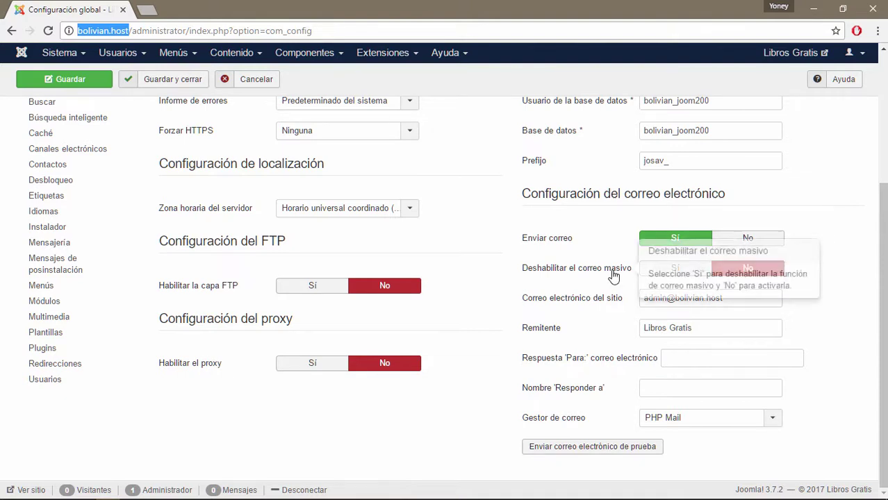
- Switch the disable mass mail option to Sí and back to No
{"action": "left_click", "coordinate": [678, 269]}
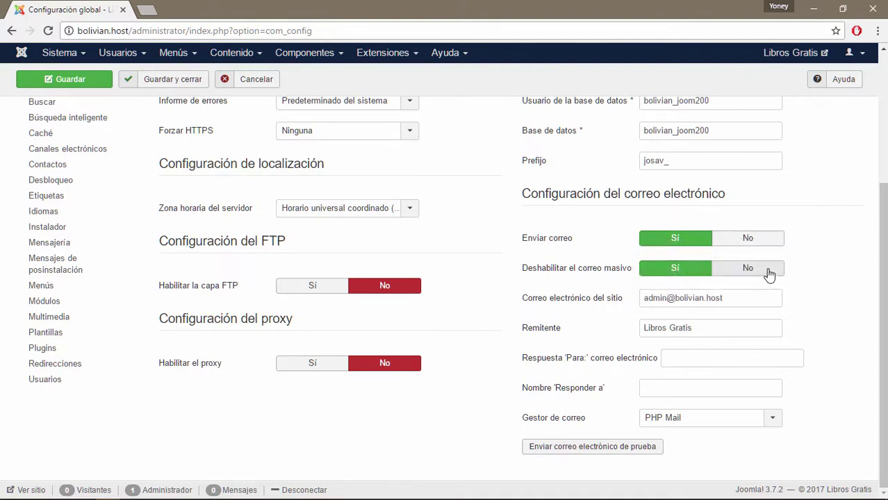
{"action": "left_click", "coordinate": [746, 273]}
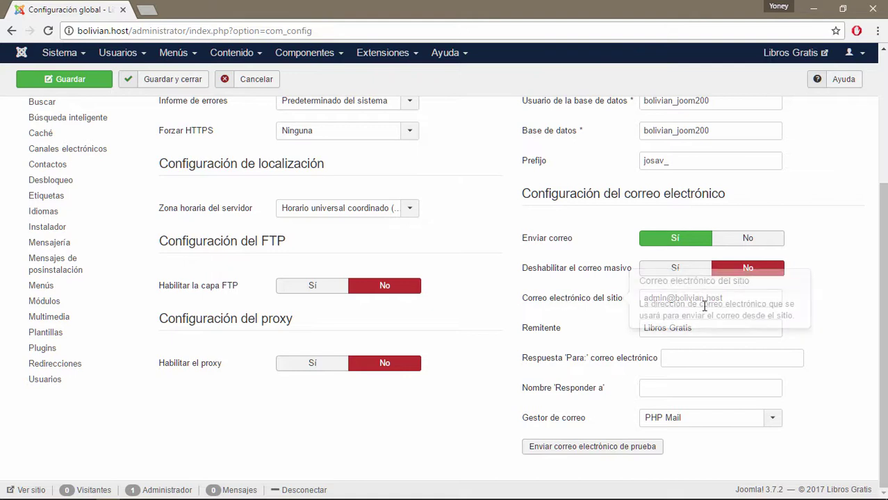
- Highlight the site email address in the email settings to examine it
{"action": "left_click_drag", "start_coordinate": [731, 300], "coordinate": [643, 297]}
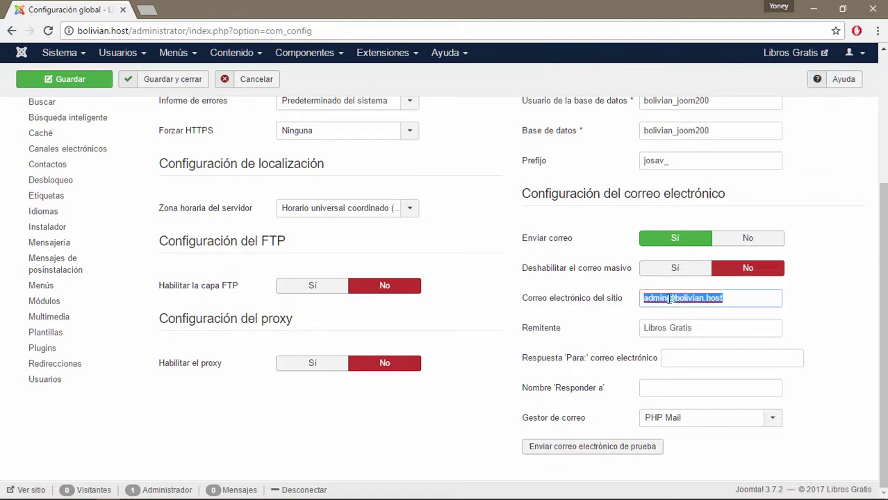
{"action": "left_click", "coordinate": [730, 298]}
{"action": "left_click_drag", "start_coordinate": [730, 299], "coordinate": [648, 302]}
{"action": "left_click", "coordinate": [659, 300]}
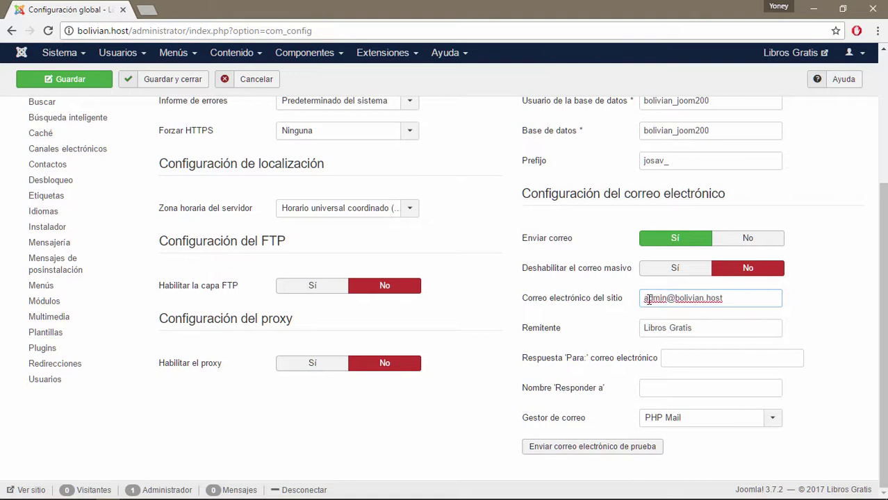
{"action": "left_click_drag", "start_coordinate": [745, 300], "coordinate": [647, 300]}
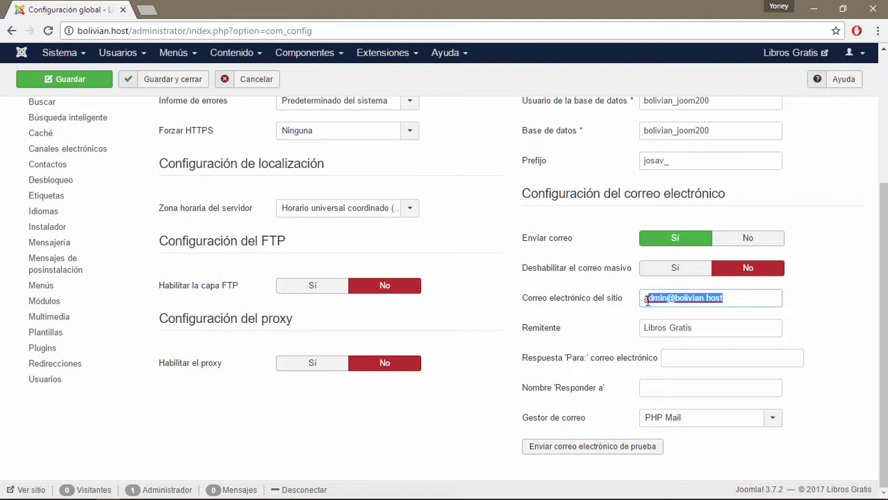
{"action": "left_click", "coordinate": [737, 298]}
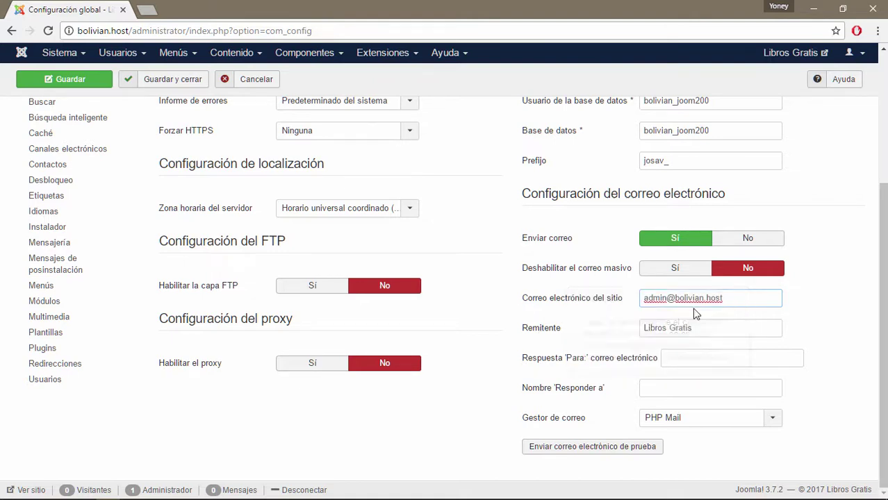
- Highlight the sender name and examine the reply-to email and reply-to name fields
{"action": "left_click_drag", "start_coordinate": [703, 329], "coordinate": [643, 328]}
{"action": "left_click", "coordinate": [714, 335]}
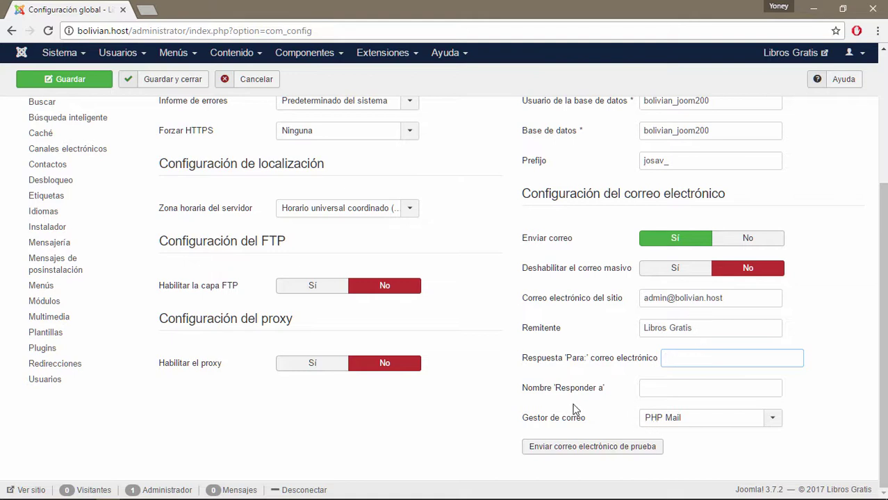
{"action": "left_click", "coordinate": [705, 390]}
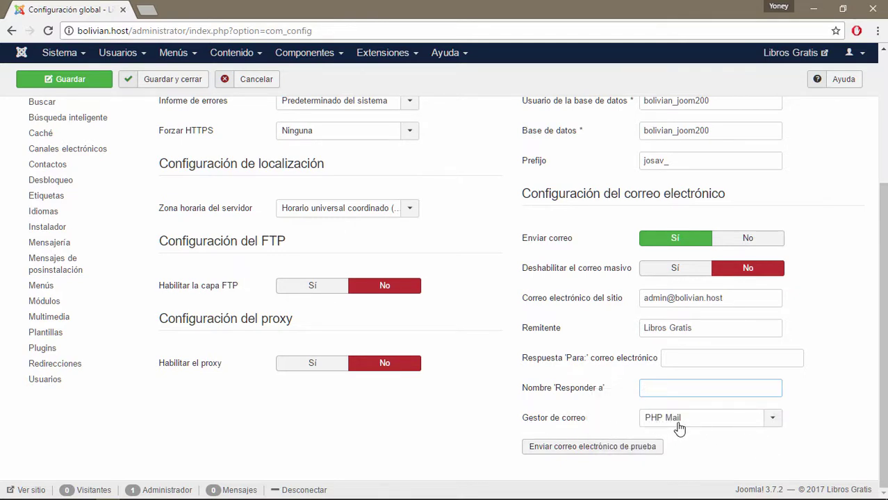
- Set the mailer to SMTP, examine its host, port, security and authentication options, and set the mailer back to PHP Mail
{"action": "left_click", "coordinate": [767, 421]}
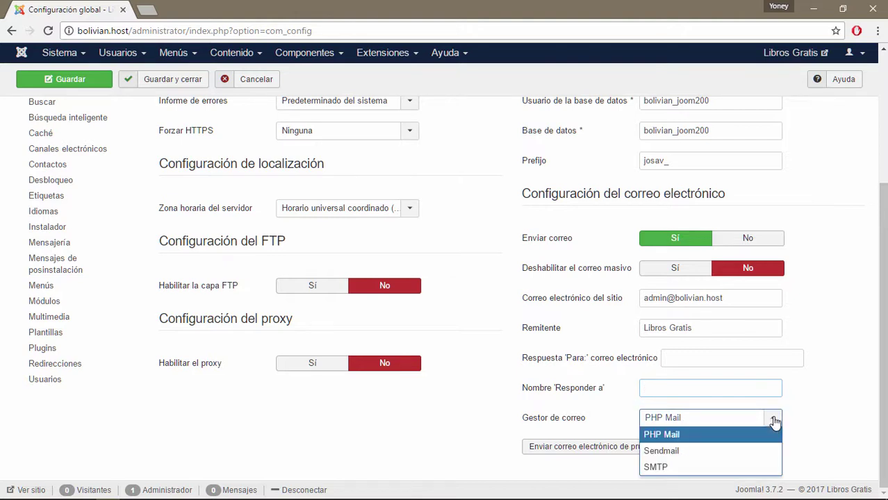
{"action": "left_click", "coordinate": [665, 469]}
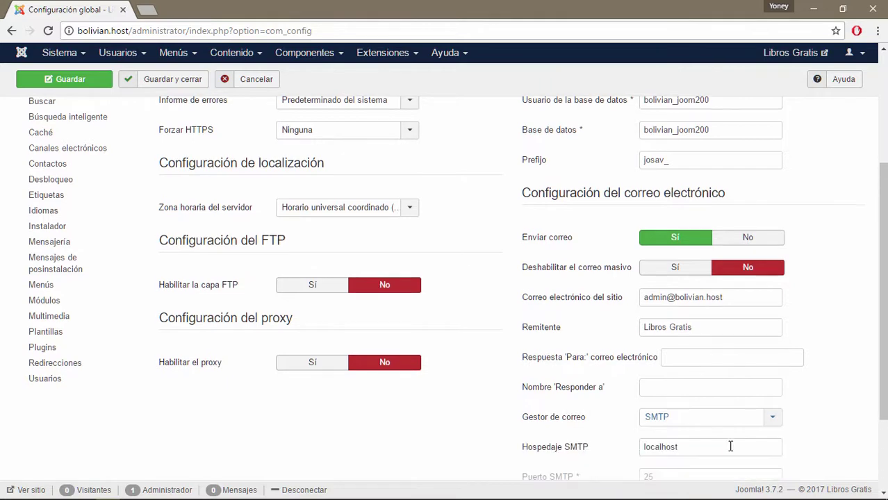
{"action": "scroll", "coordinate": [709, 403], "scroll_direction": "down", "scroll_amount": 2}
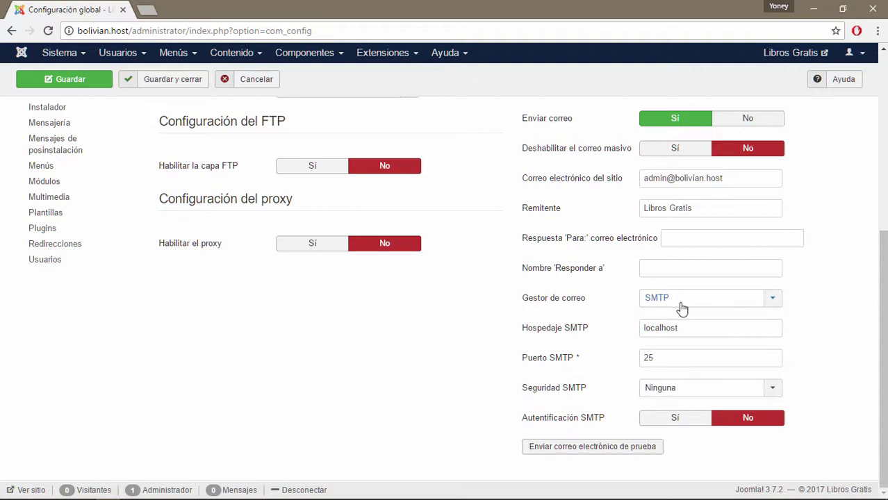
{"action": "left_click", "coordinate": [773, 298]}
{"action": "left_click", "coordinate": [775, 300]}
{"action": "mouse_move", "coordinate": [569, 420]}
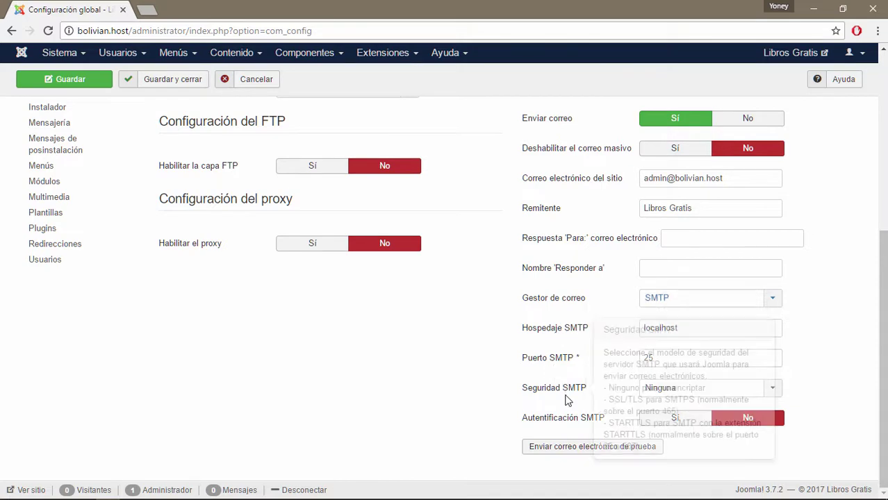
{"action": "left_click", "coordinate": [775, 300]}
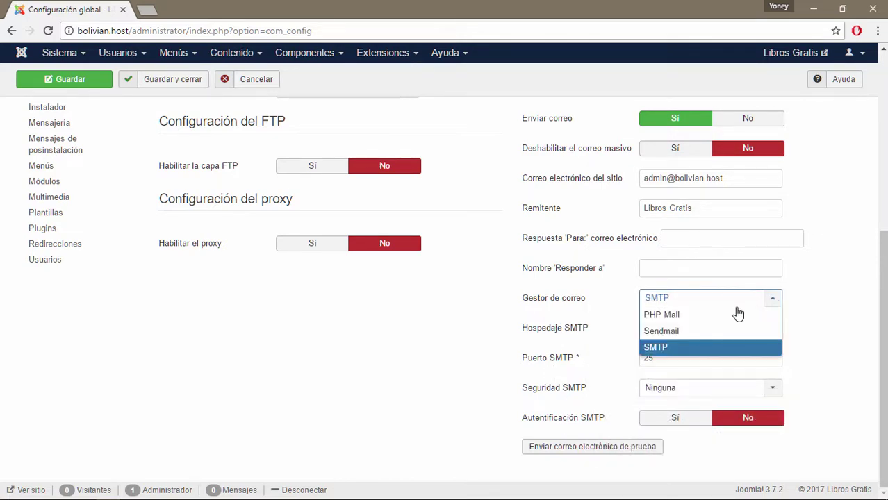
{"action": "left_click", "coordinate": [665, 320]}
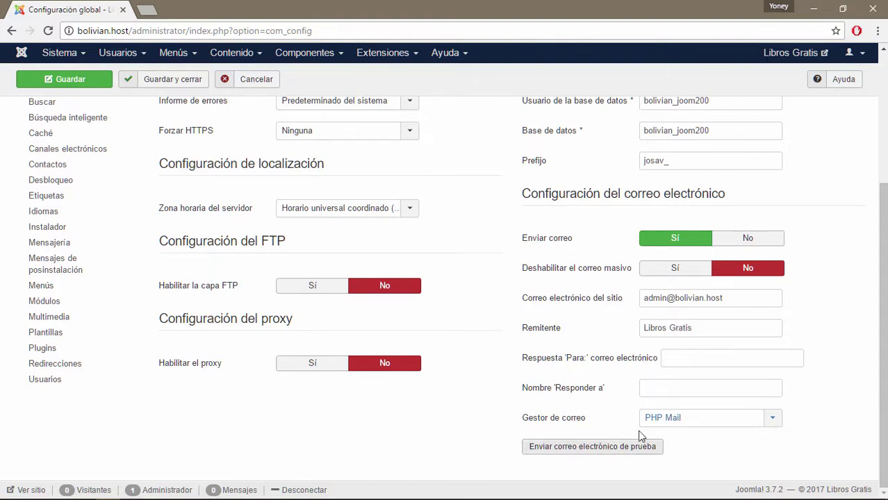
- Highlight the site email address, and switch the mailer to SMTP and back to PHP Mail
{"action": "left_click_drag", "start_coordinate": [729, 300], "coordinate": [640, 301]}
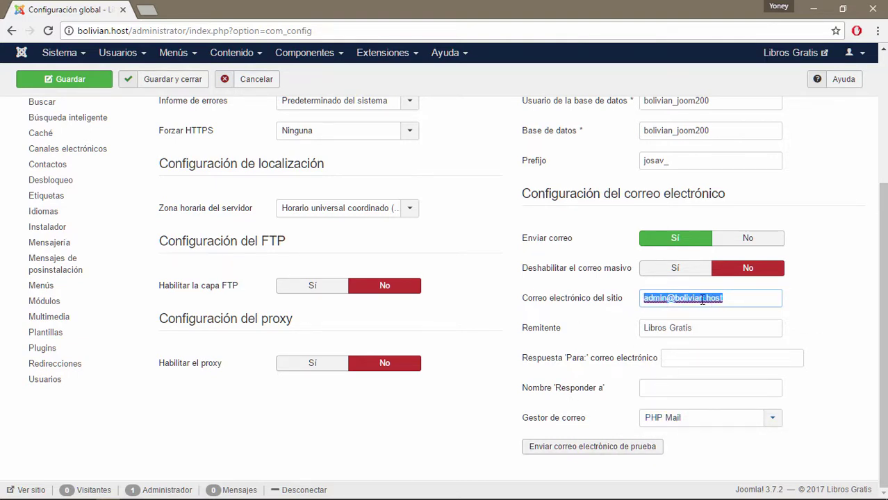
{"action": "left_click", "coordinate": [736, 300]}
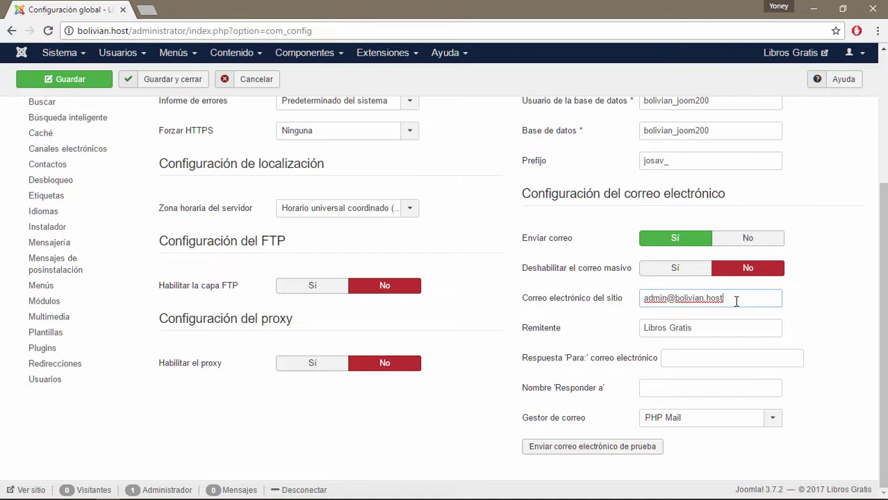
{"action": "left_click", "coordinate": [772, 418]}
{"action": "left_click", "coordinate": [764, 468]}
{"action": "scroll", "coordinate": [715, 416], "scroll_direction": "down", "scroll_amount": 2}
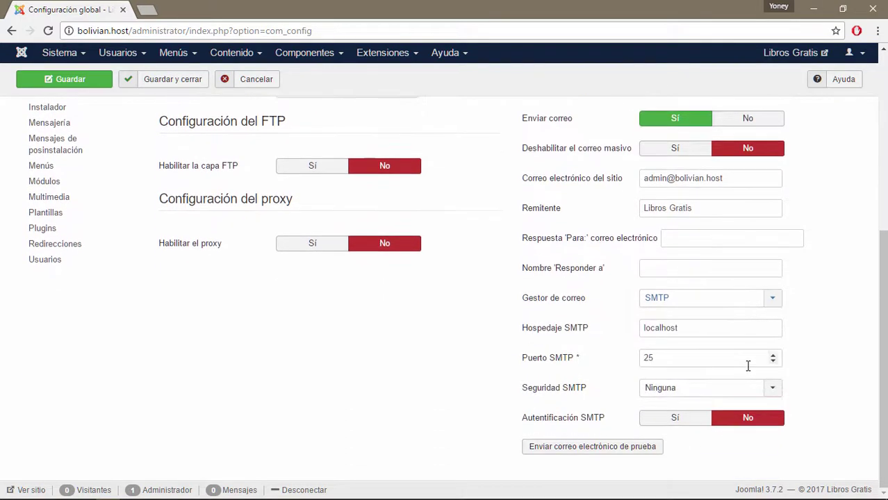
{"action": "mouse_move", "coordinate": [527, 333]}
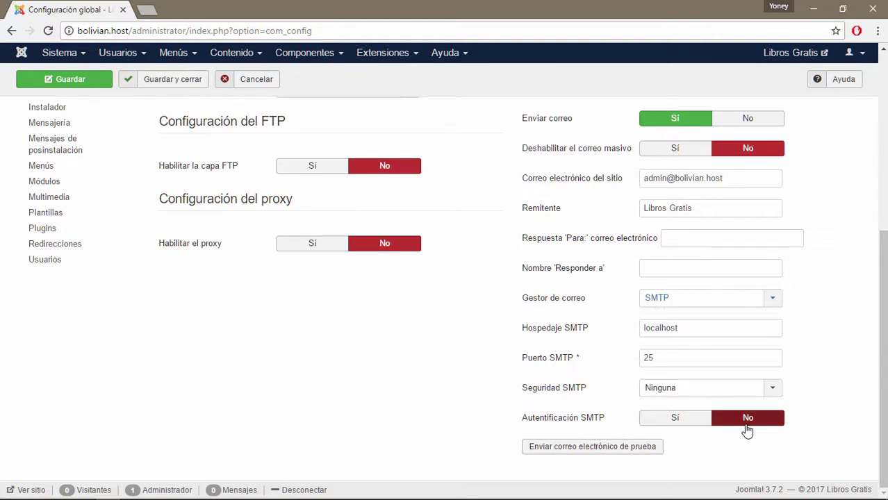
{"action": "left_click", "coordinate": [771, 297]}
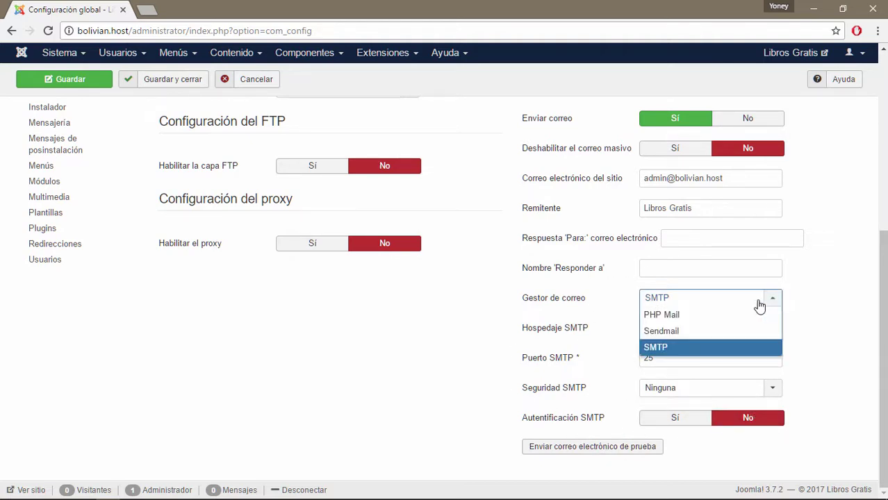
{"action": "left_click", "coordinate": [690, 314]}
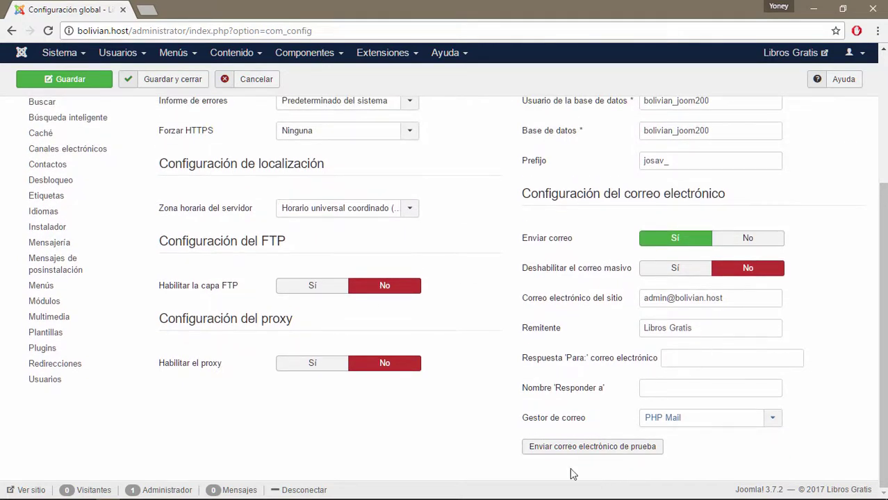
- Examine the send test email option and highlight the email configuration heading in the server settings
{"action": "left_click", "coordinate": [626, 456]}
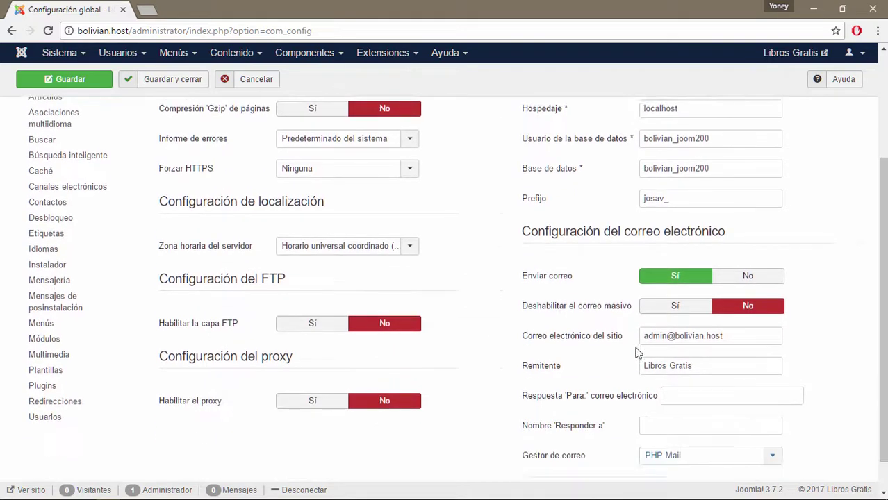
{"action": "left_click_drag", "start_coordinate": [528, 195], "coordinate": [656, 226]}
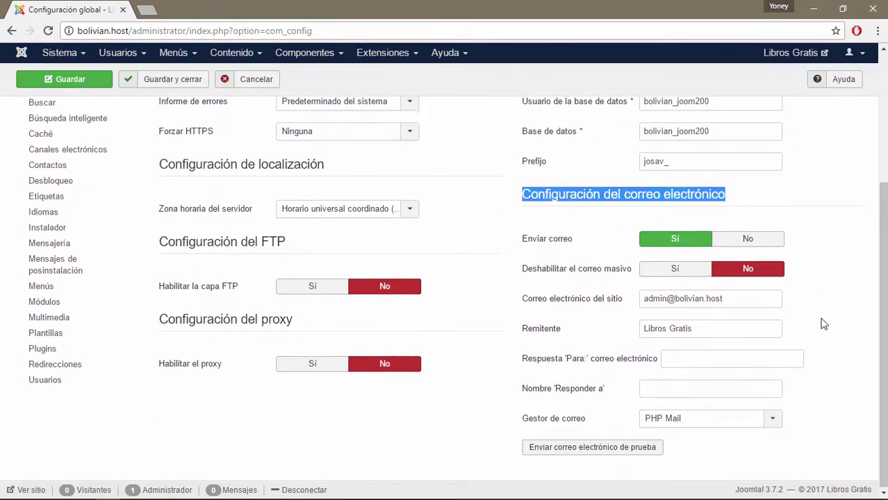
{"action": "scroll", "coordinate": [823, 323], "scroll_direction": "up", "scroll_amount": 3}
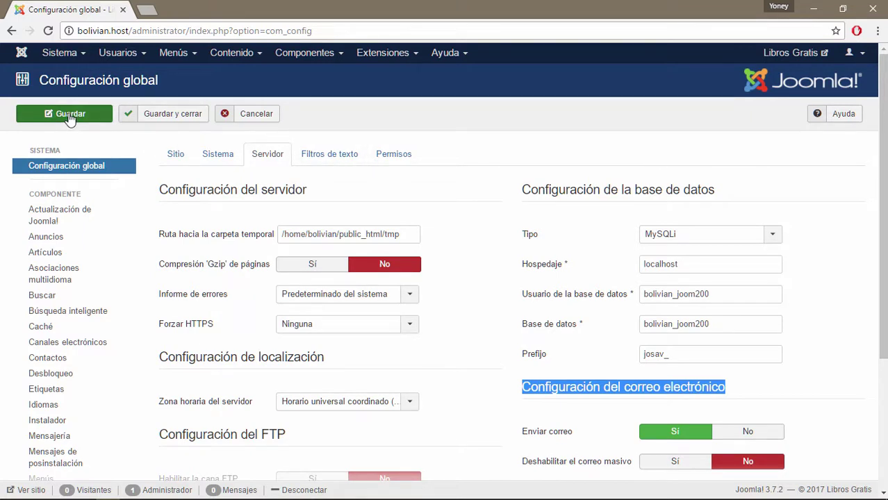